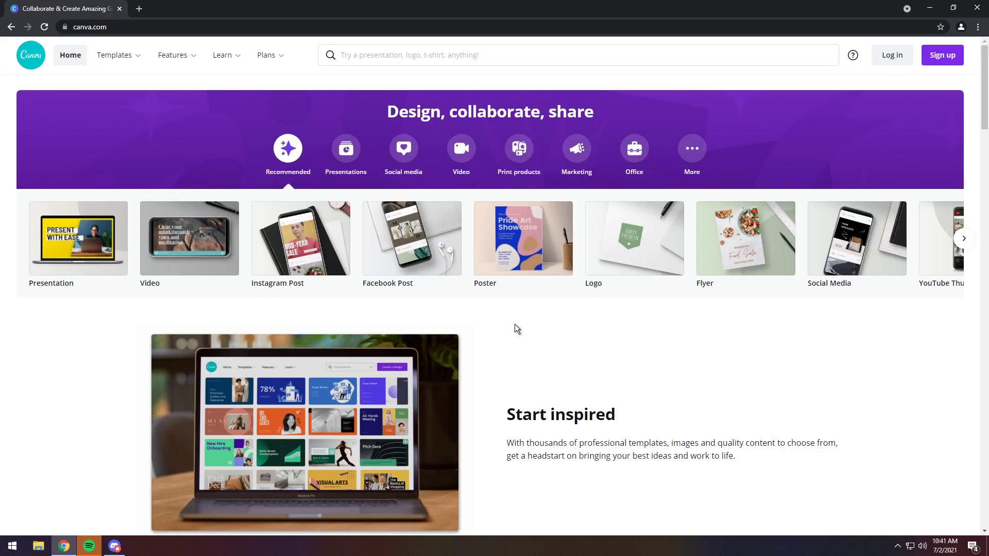
# - Search Canva for 'logo' and start a new blank Logo design in its own tab
pyautogui.click(341, 54)
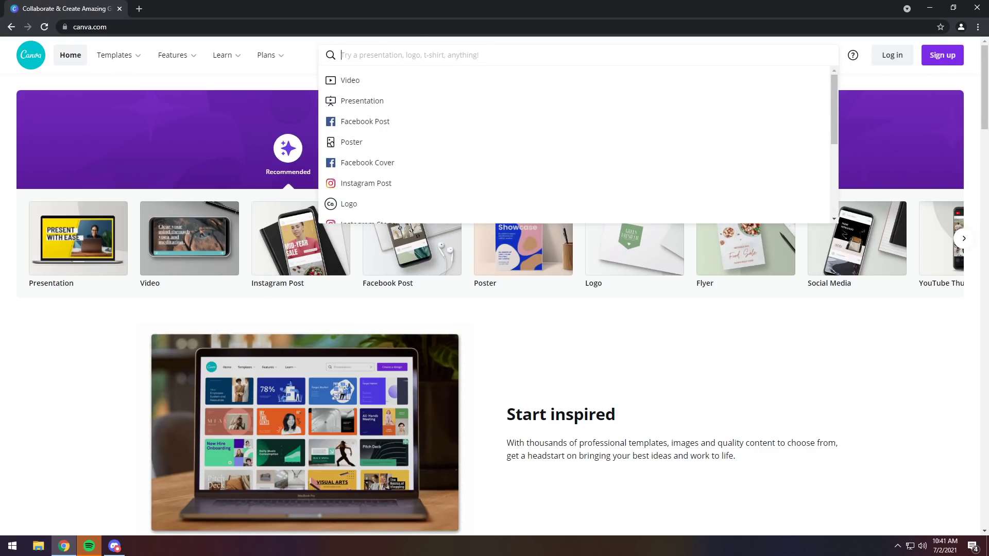
pyautogui.write('you')
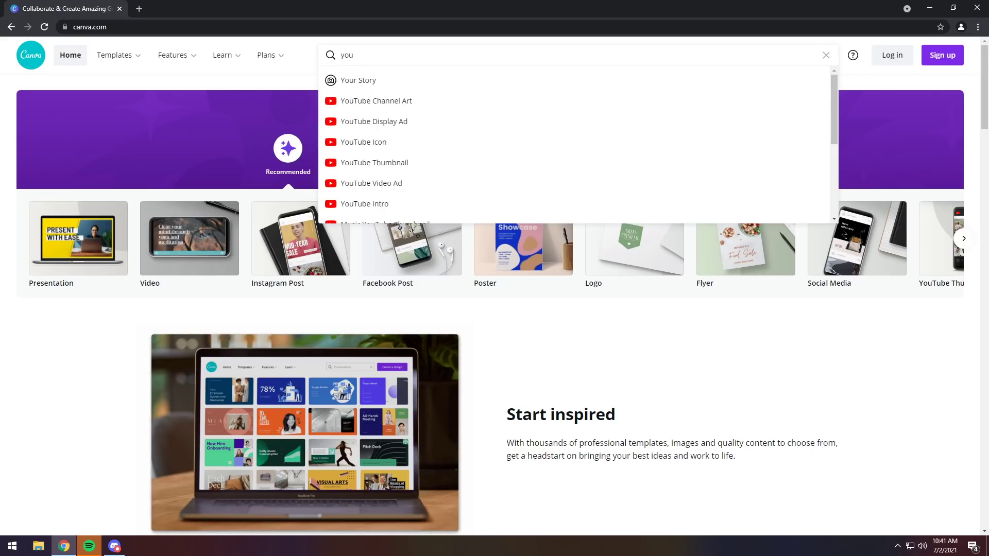
pyautogui.write('tuube channe')
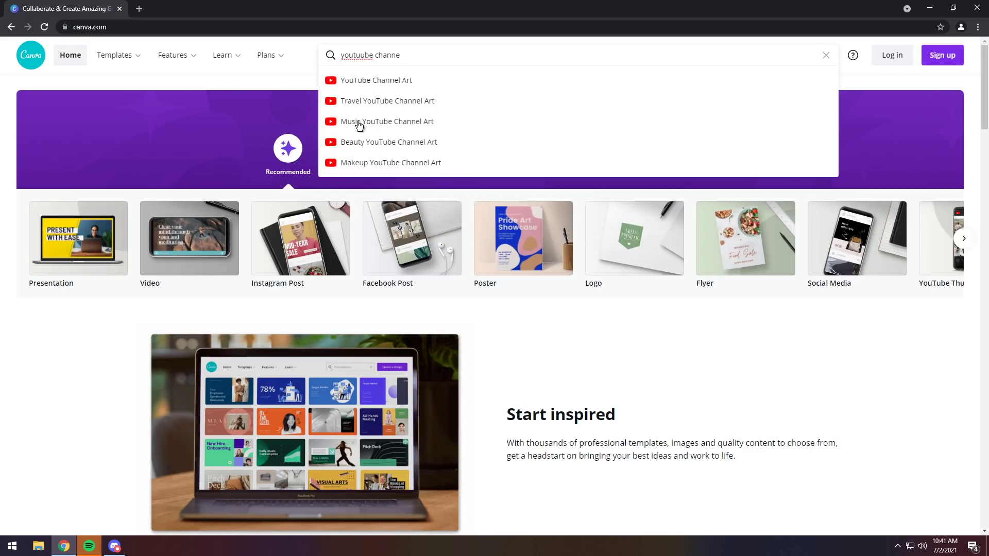
pyautogui.press('BackSpace')
pyautogui.press('BackSpace')
pyautogui.press('BackSpace')
pyautogui.press('BackSpace')
pyautogui.press('BackSpace')
pyautogui.press('BackSpace')
pyautogui.press('BackSpace')
pyautogui.press('BackSpace')
pyautogui.press('BackSpace')
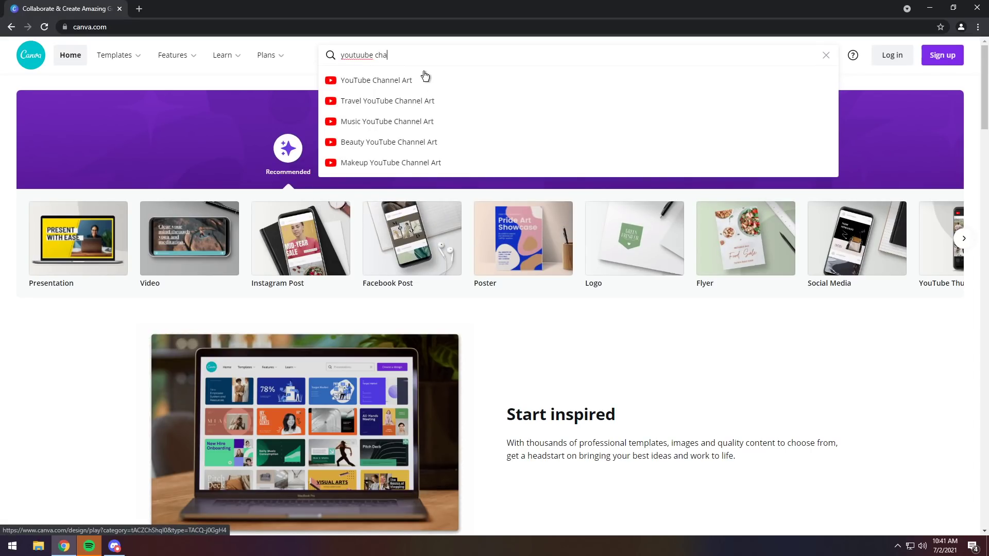
pyautogui.press('BackSpace')
pyautogui.press('BackSpace')
pyautogui.press('BackSpace')
pyautogui.press('BackSpace')
pyautogui.press('BackSpace')
pyautogui.press('BackSpace')
pyautogui.write('logo')
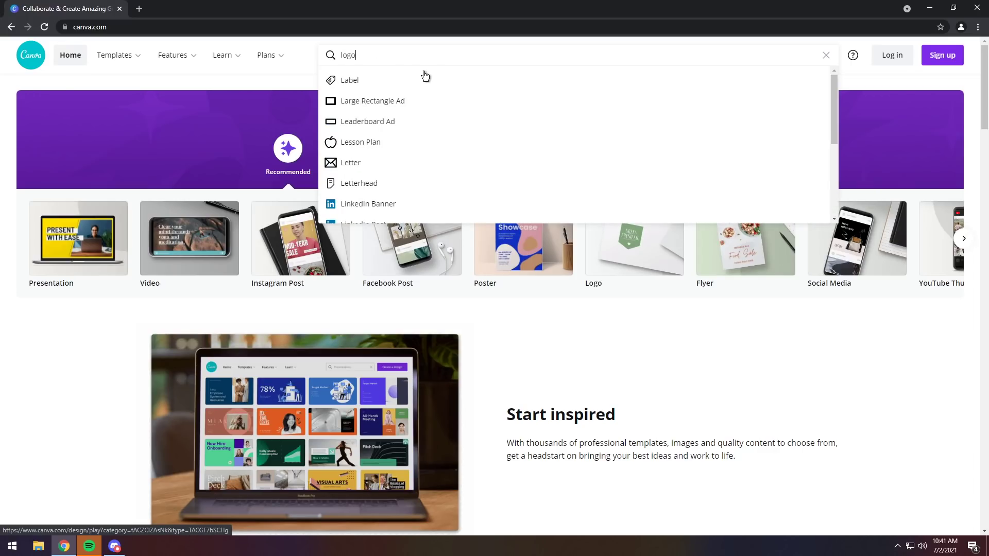
pyautogui.scroll(-3, 445, 138)
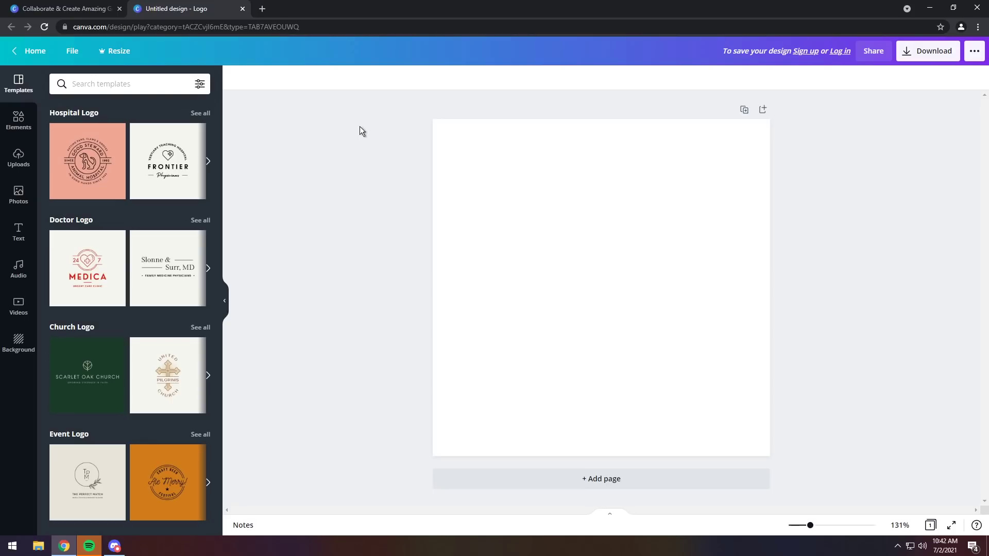
# - Scroll through the logo template gallery beside the blank page
pyautogui.scroll(-20, 163, 344)
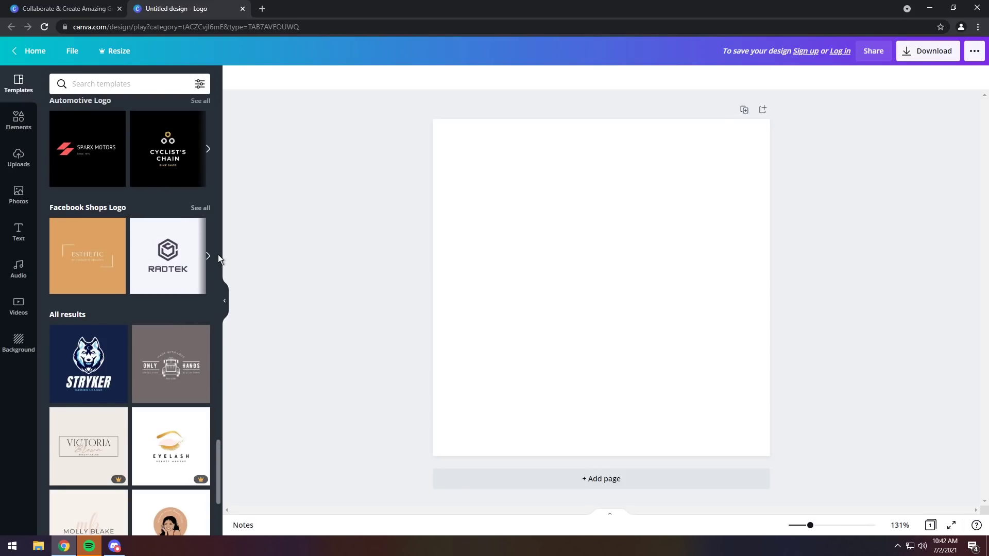
pyautogui.scroll(-5, 218, 254)
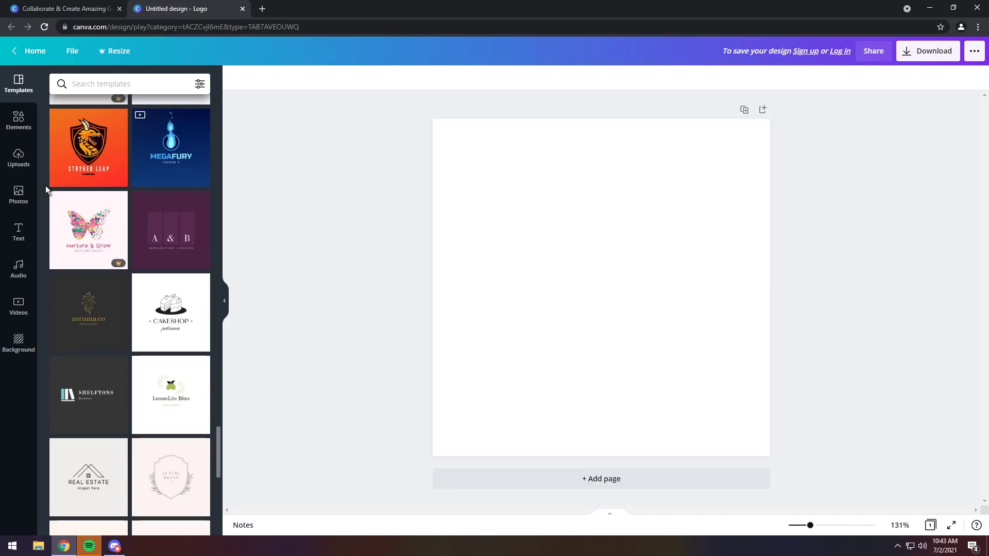
# - Apply the pastel marble background to the logo page, then undo it
pyautogui.click(24, 338)
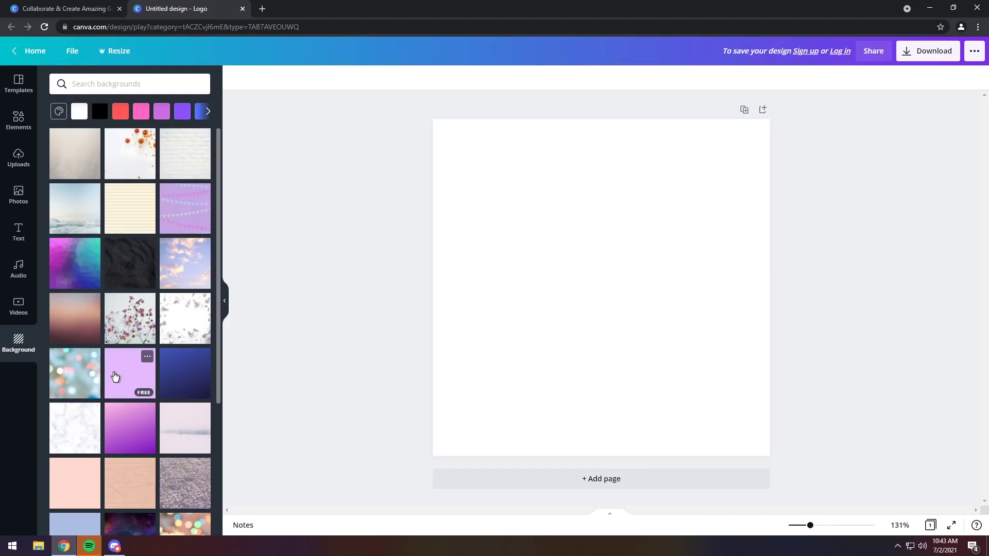
pyautogui.scroll(-4, 115, 377)
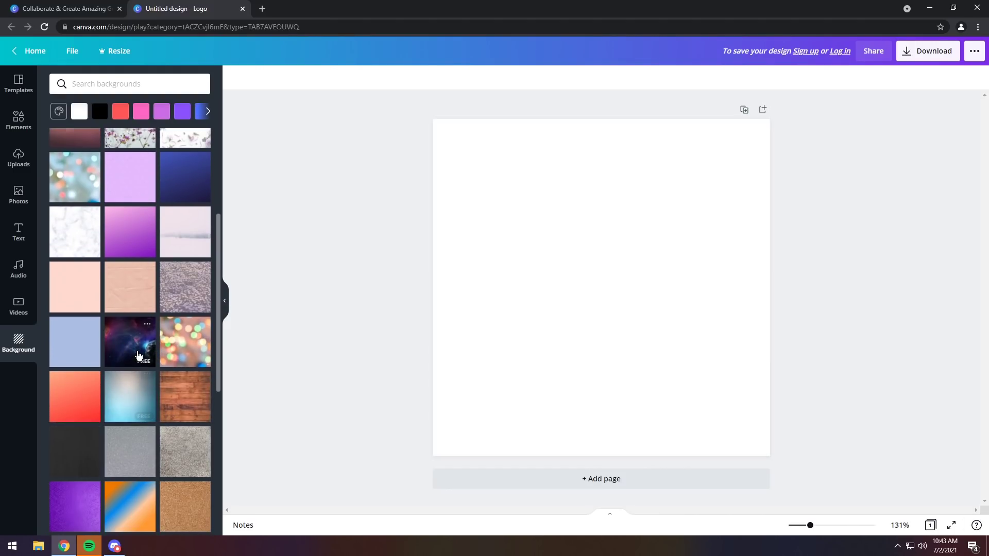
pyautogui.scroll(-3, 129, 354)
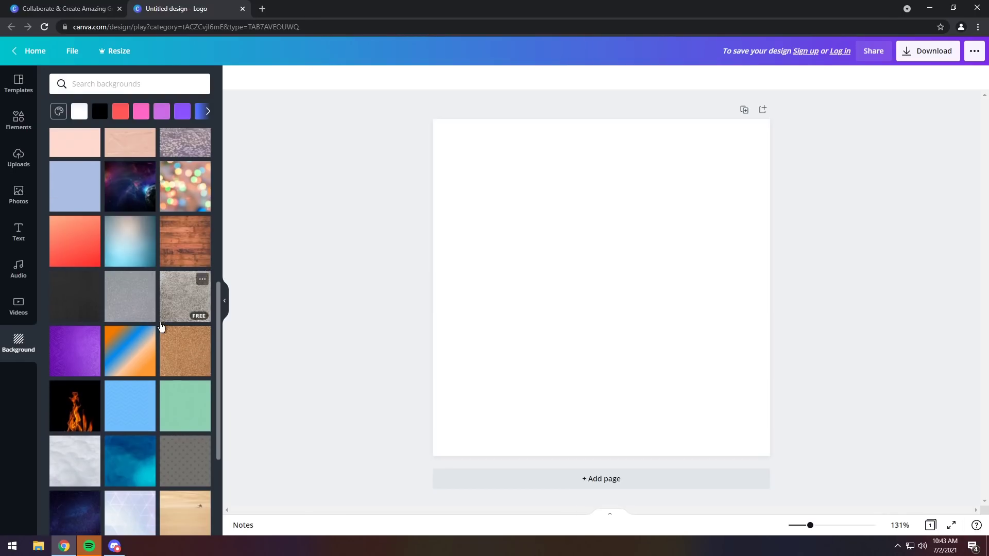
pyautogui.scroll(-2, 154, 330)
pyautogui.scroll(-2, 156, 339)
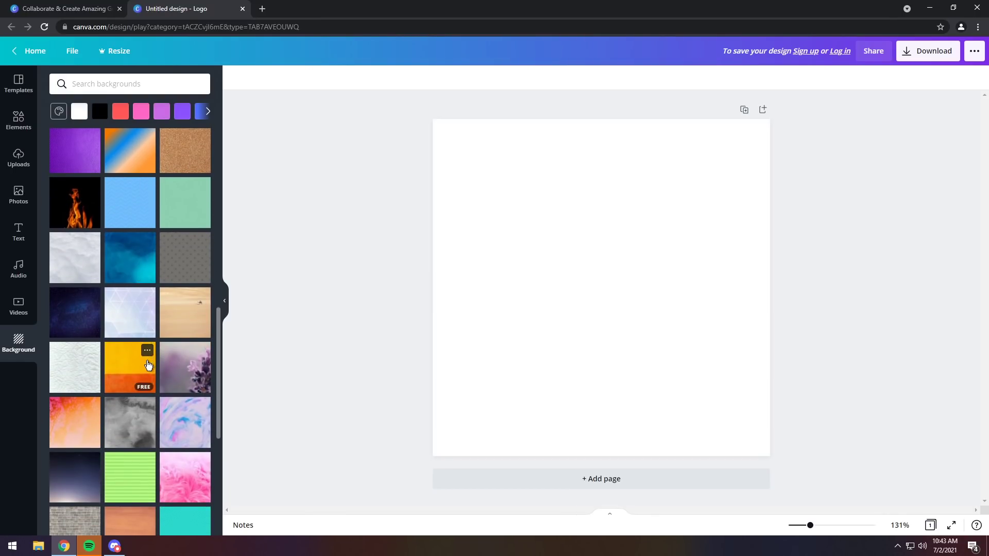
pyautogui.scroll(-2, 165, 335)
pyautogui.click(175, 334)
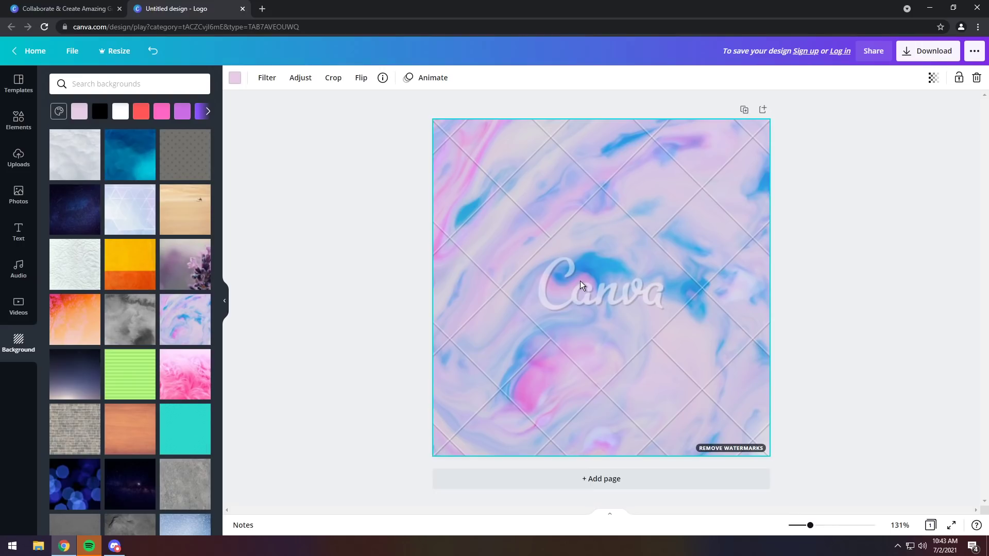
pyautogui.hotkey('ctrl', 'z')
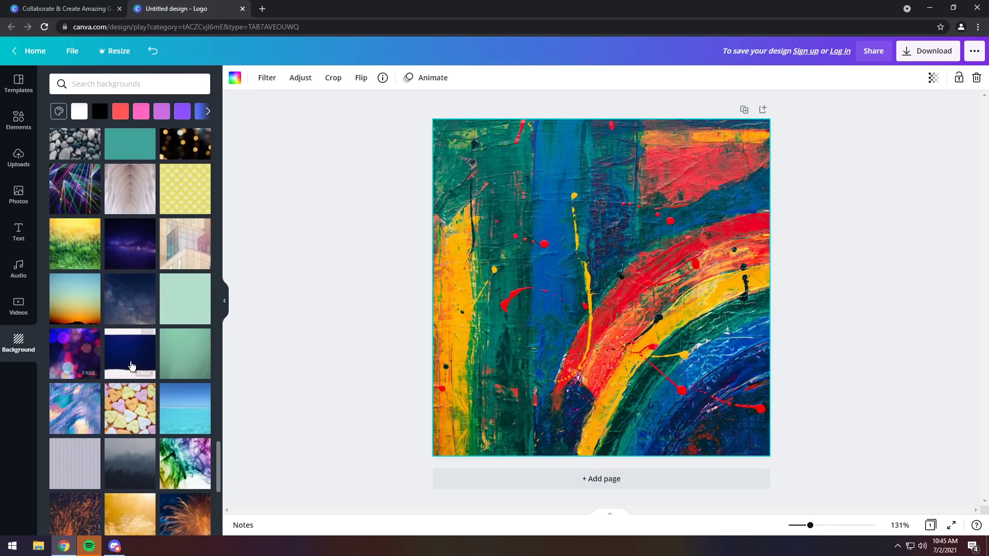
# - Apply the blue-pink iridescent background and adjust it to blur 32 and saturation -4
pyautogui.scroll(-3, 132, 366)
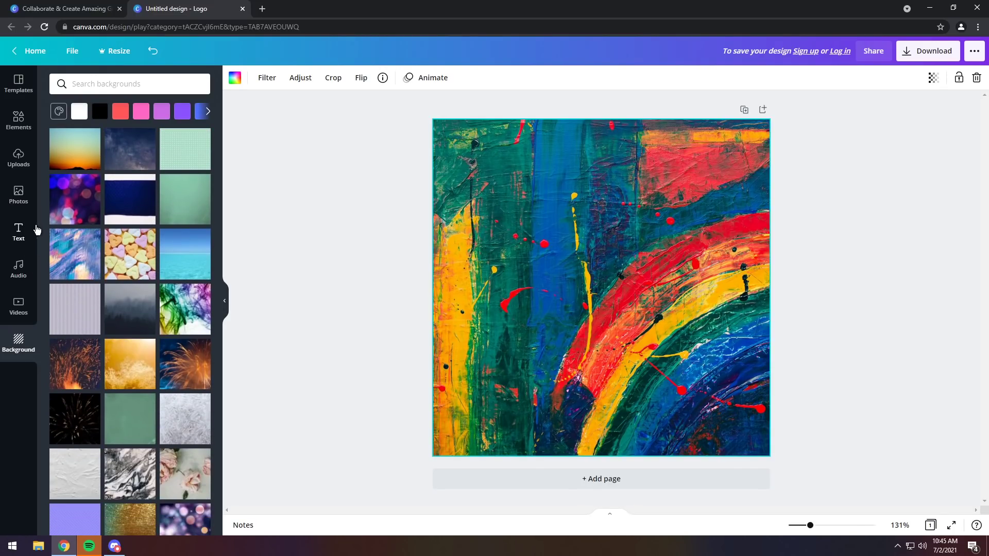
pyautogui.click(72, 264)
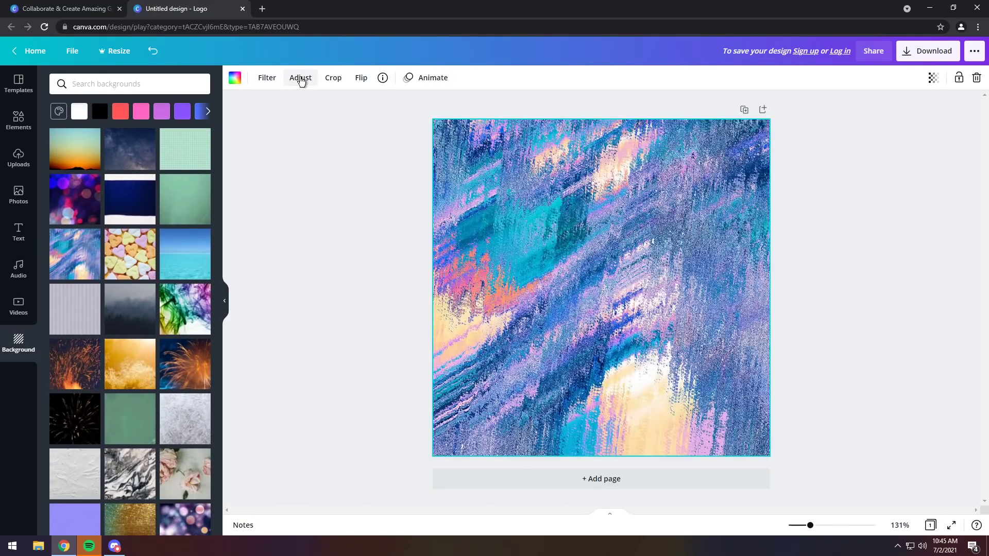
pyautogui.click(300, 77)
pyautogui.moveTo(138, 186); pyautogui.dragTo(152, 193)
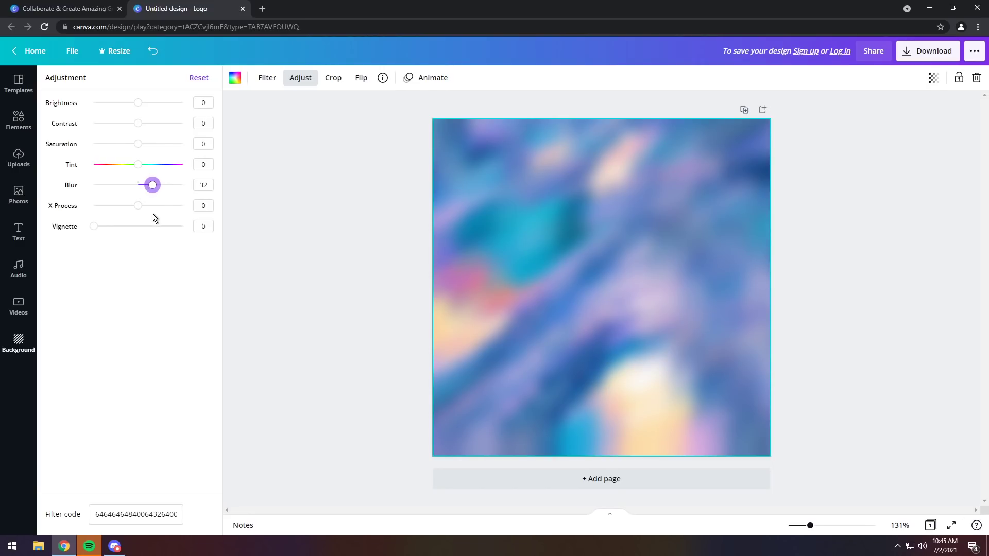
pyautogui.click(136, 144)
# - Search Elements for 'gradients', add the animated teal-pink gradient clip, then delete it
pyautogui.click(13, 124)
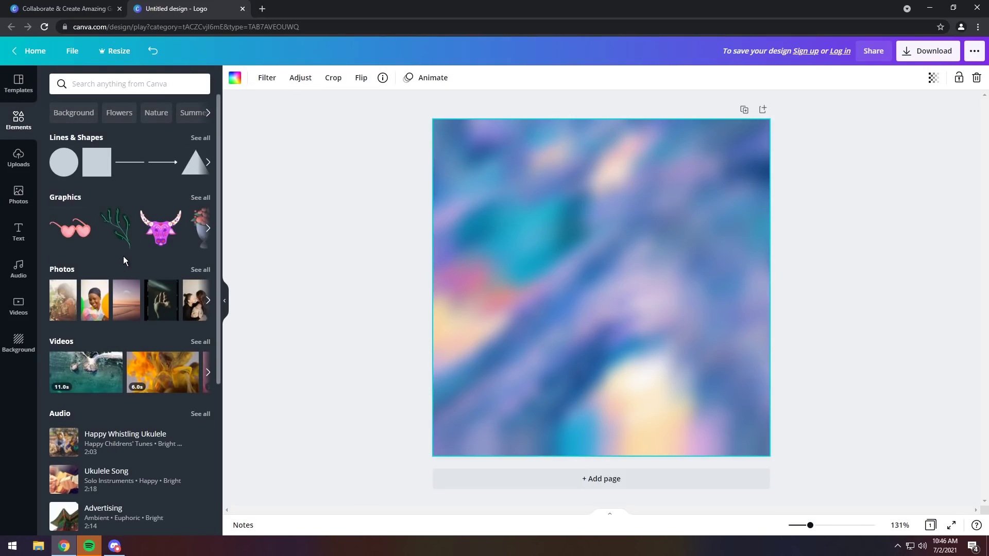
pyautogui.scroll(-5, 122, 256)
pyautogui.scroll(5, 117, 213)
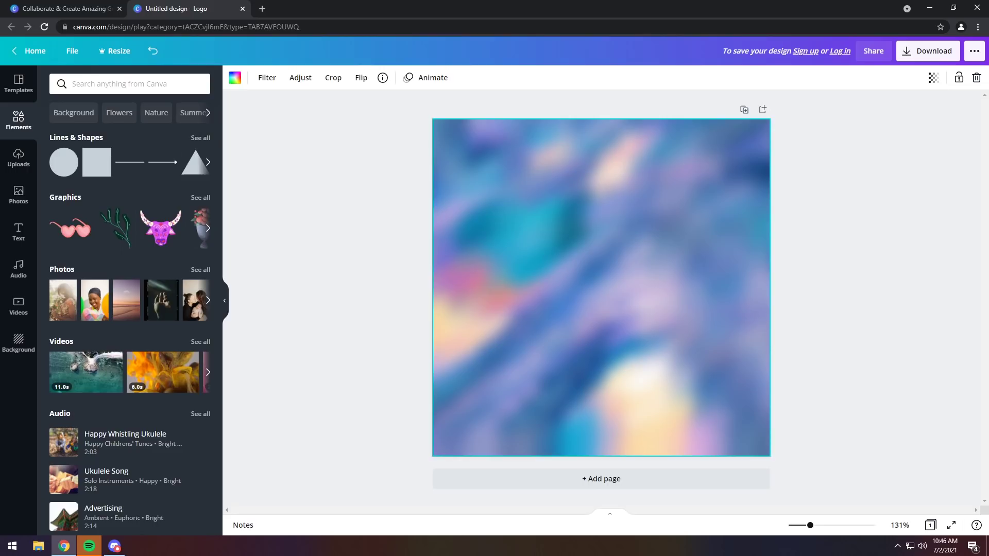
pyautogui.click(129, 83)
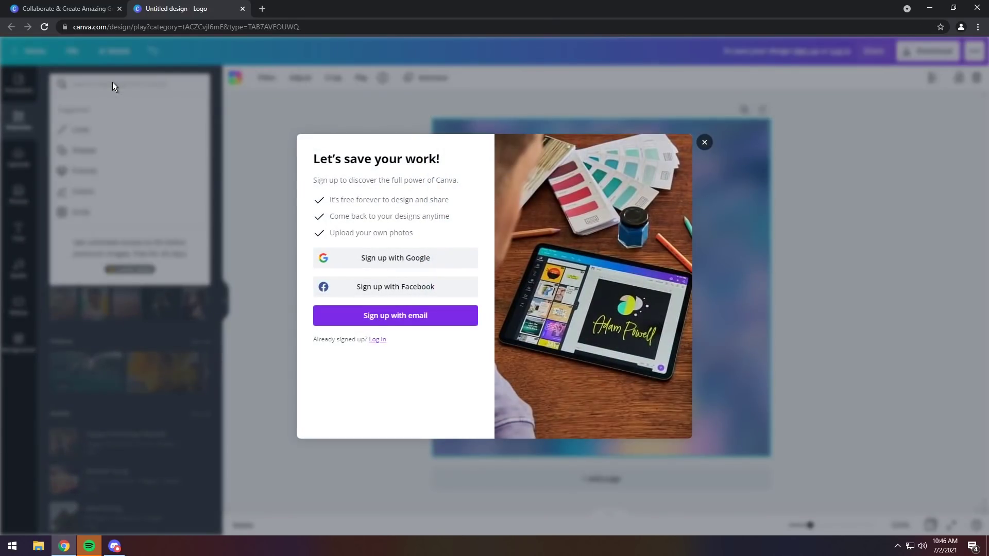
pyautogui.click(705, 143)
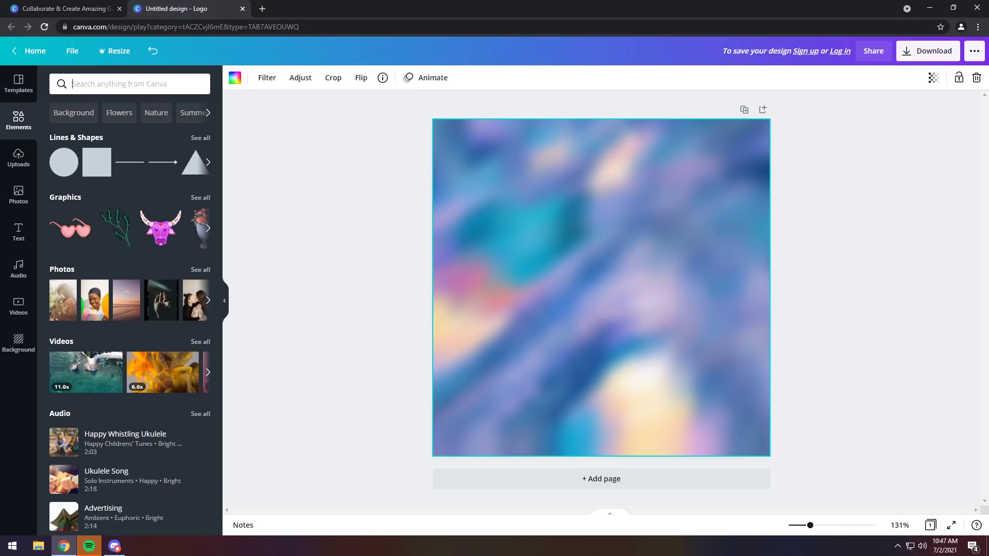
pyautogui.write('gradients')
pyautogui.press('Return')
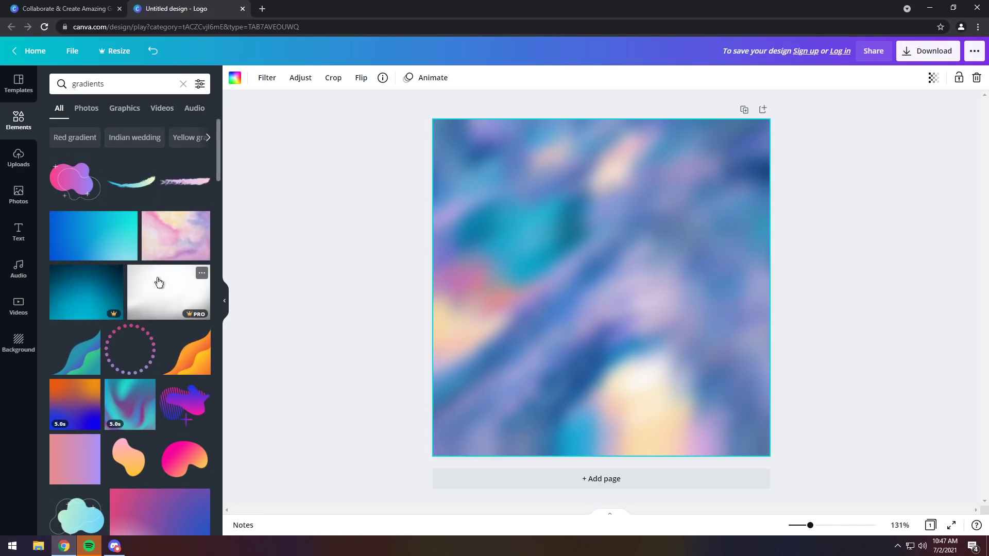
pyautogui.click(131, 403)
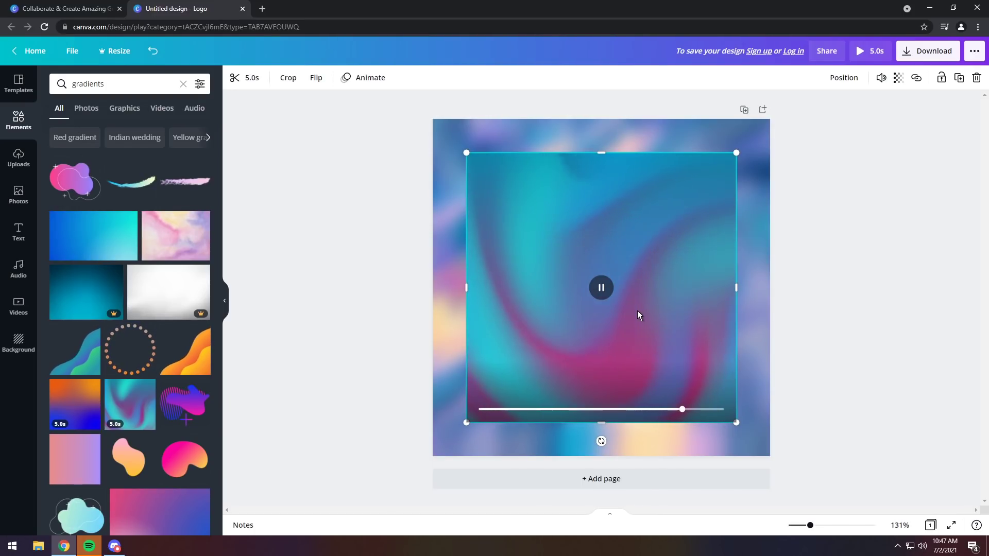
pyautogui.press('Delete')
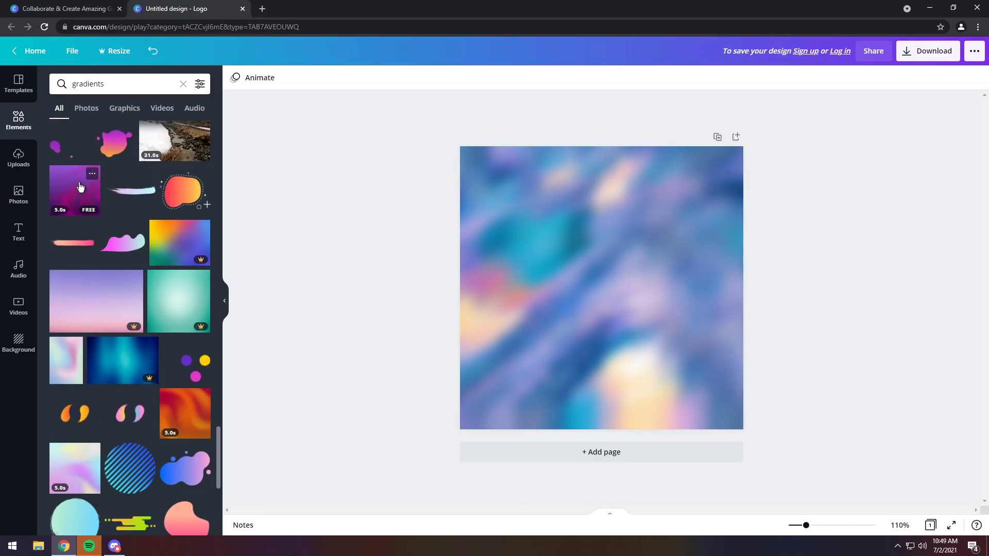
# - Browse the stock photos, add the hands-on-face photo to the page, then delete it
pyautogui.click(17, 232)
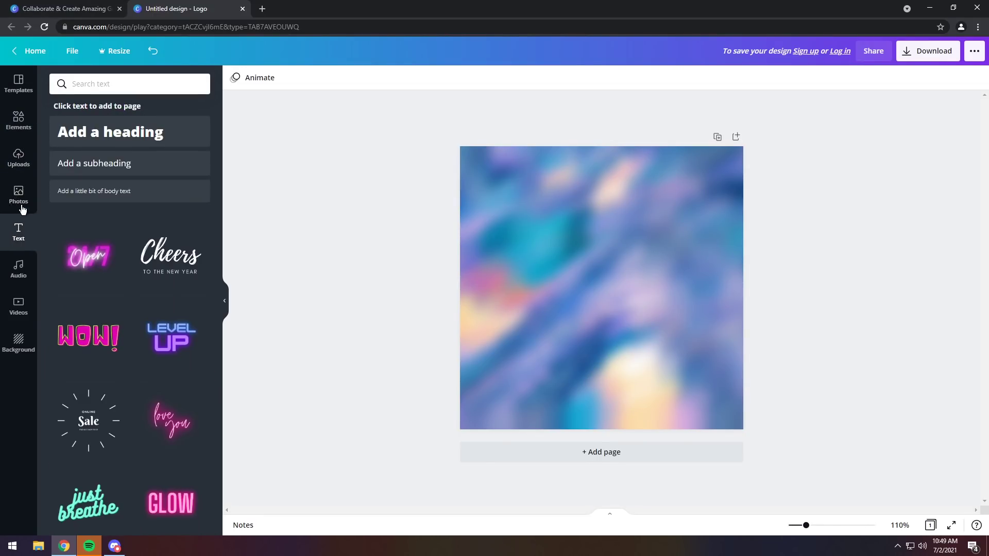
pyautogui.click(16, 168)
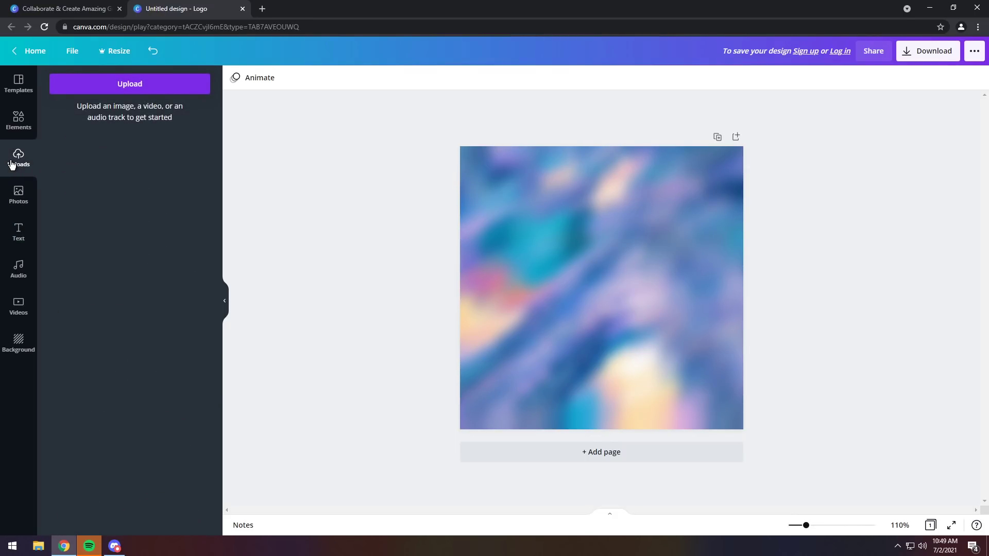
pyautogui.click(13, 190)
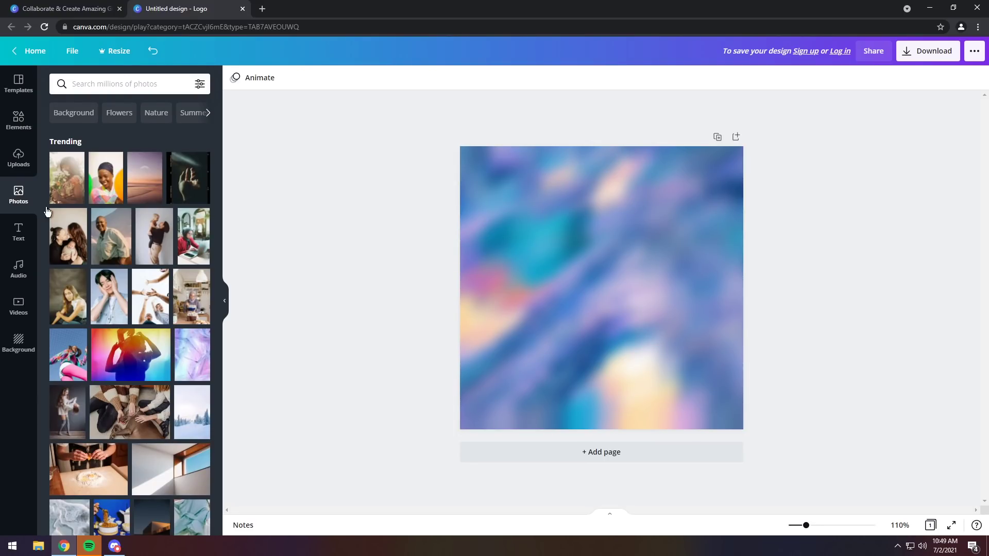
pyautogui.click(108, 296)
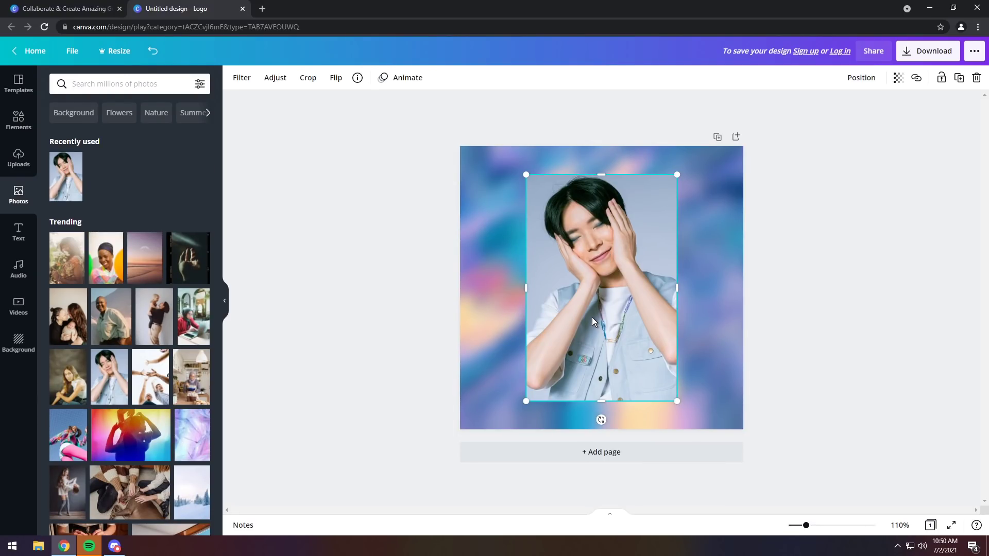
pyautogui.press('Delete')
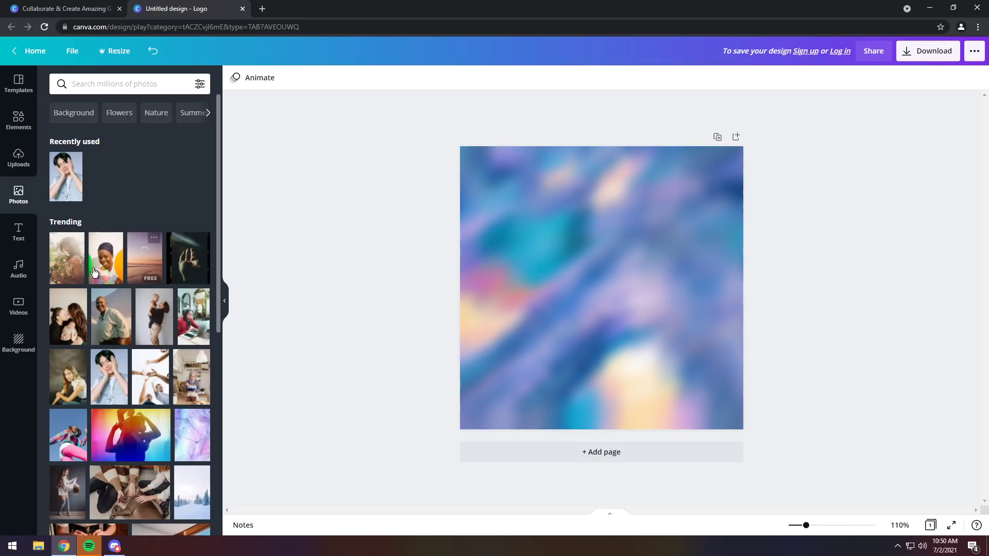
# - Add the 'just breathe' two-line script text style to the canvas
pyautogui.click(19, 232)
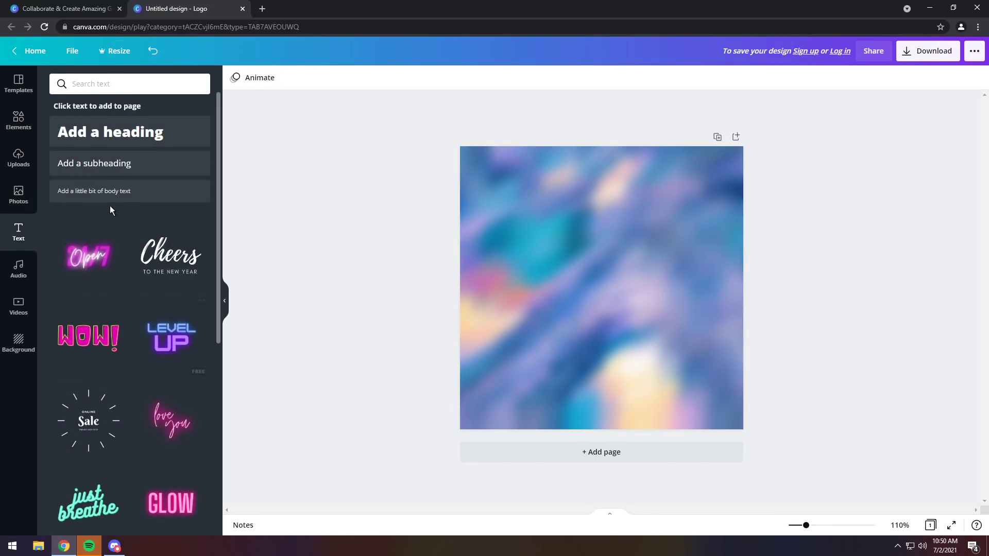
pyautogui.scroll(-3, 135, 305)
pyautogui.scroll(-2, 133, 301)
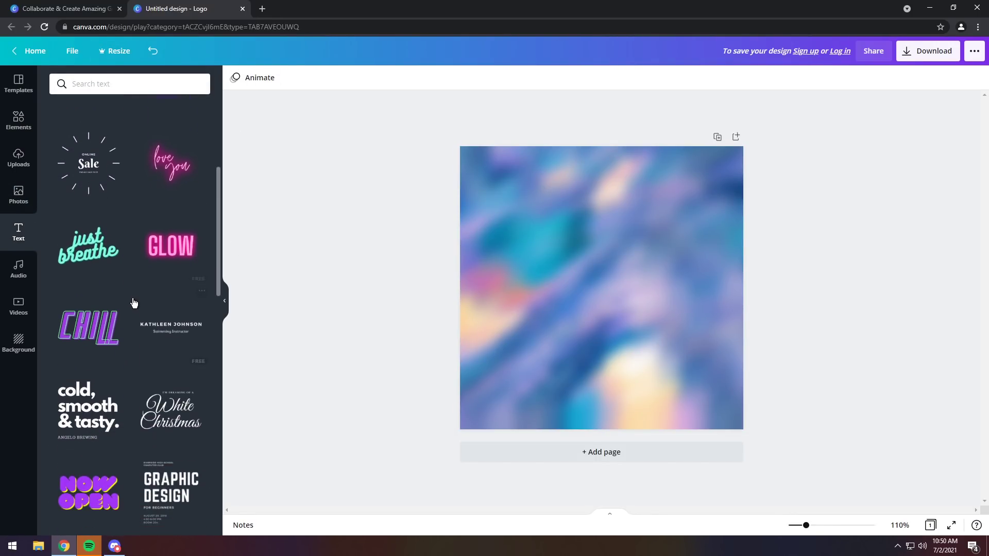
pyautogui.click(85, 257)
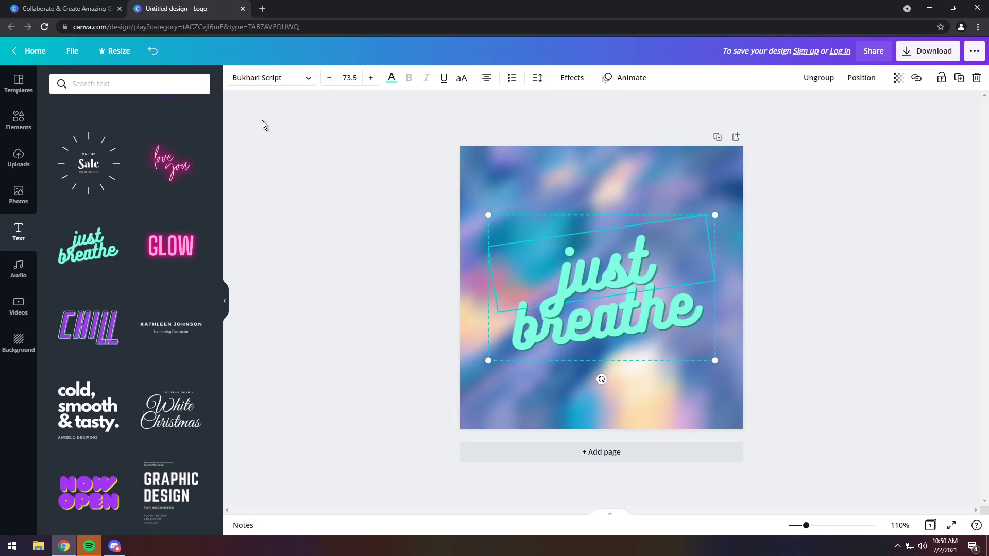
pyautogui.scroll(-1, 96, 345)
pyautogui.scroll(-1, 95, 345)
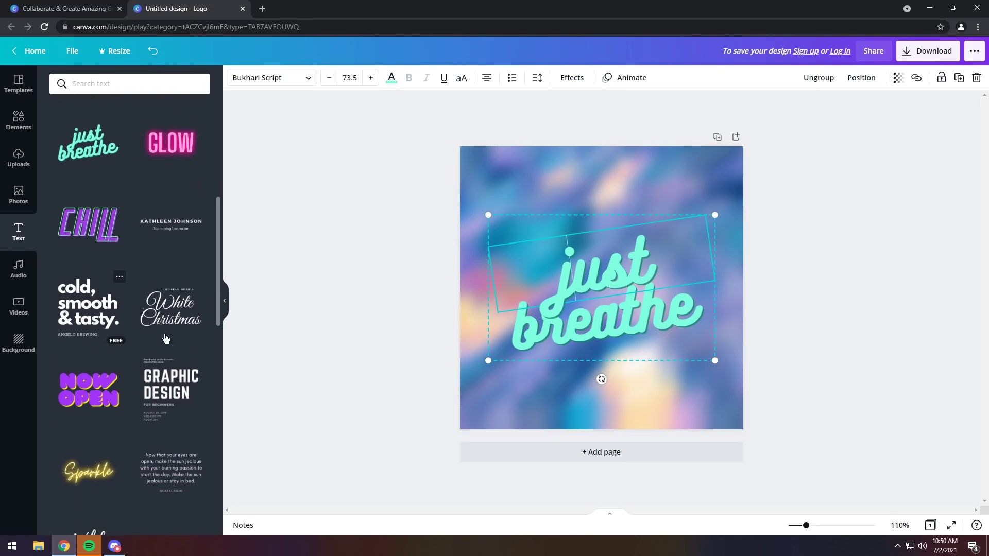
pyautogui.scroll(-3, 193, 361)
pyautogui.scroll(6, 190, 358)
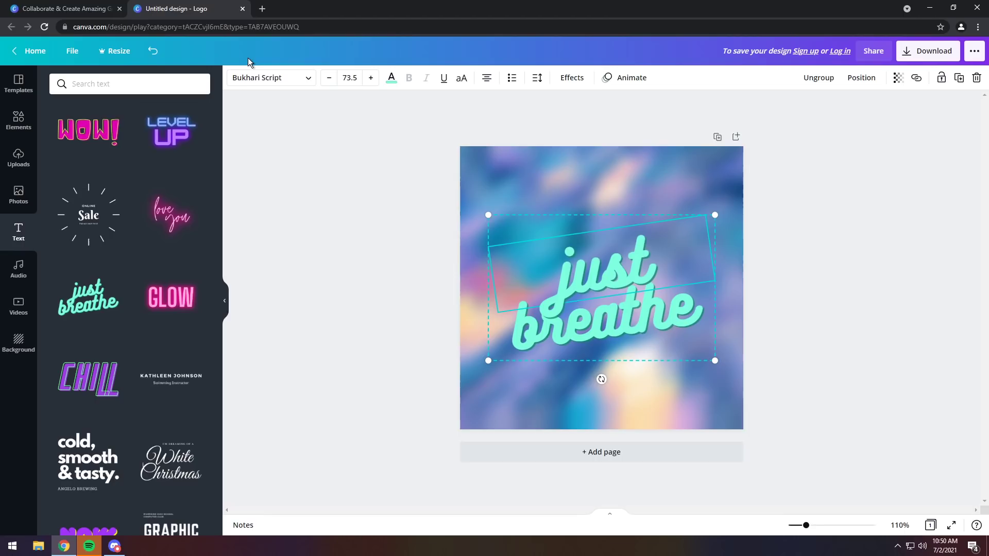
# - Replace the text lines with 'NT' and 'TS' and select the text group
pyautogui.hotkey('ctrl', 'a')
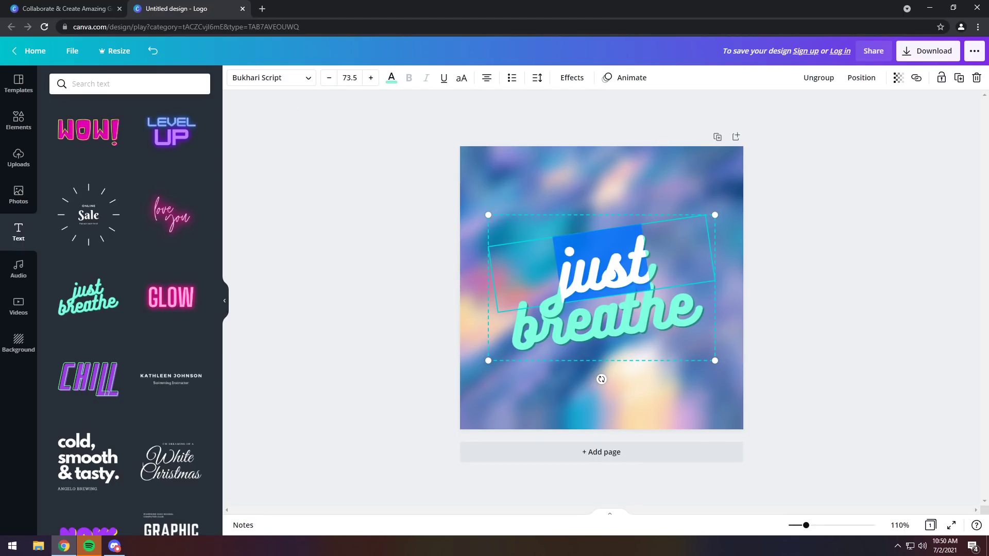
pyautogui.press('BackSpace')
pyautogui.write('NT')
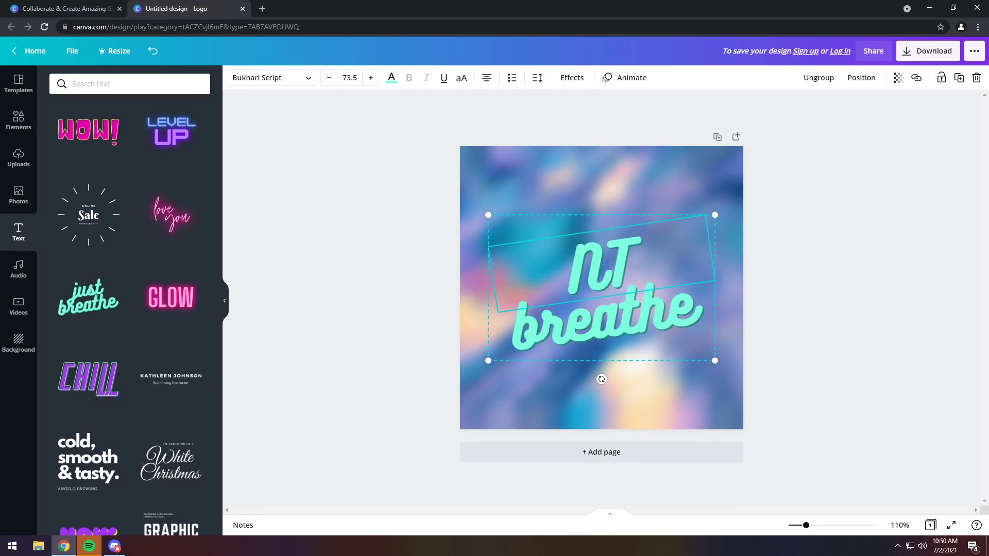
pyautogui.hotkey('ctrl', 'shift', 'End')
pyautogui.press('BackSpace')
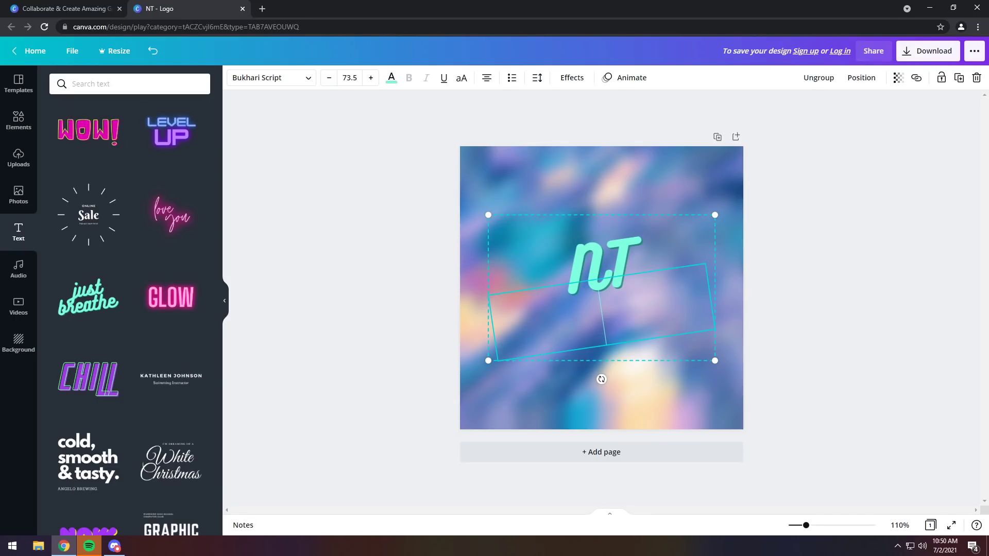
pyautogui.write('NT')
pyautogui.press('BackSpace')
pyautogui.press('BackSpace')
pyautogui.write('TS')
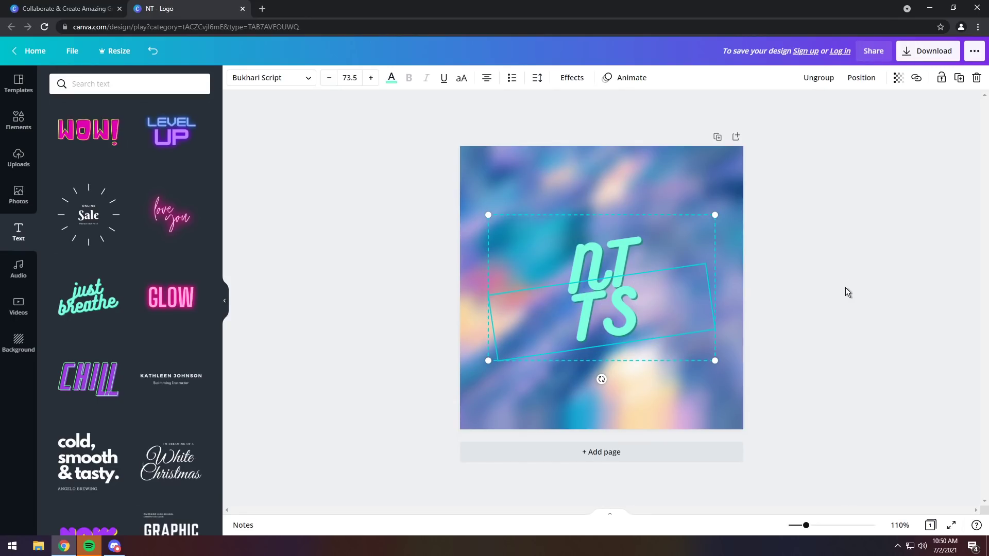
pyautogui.click(845, 290)
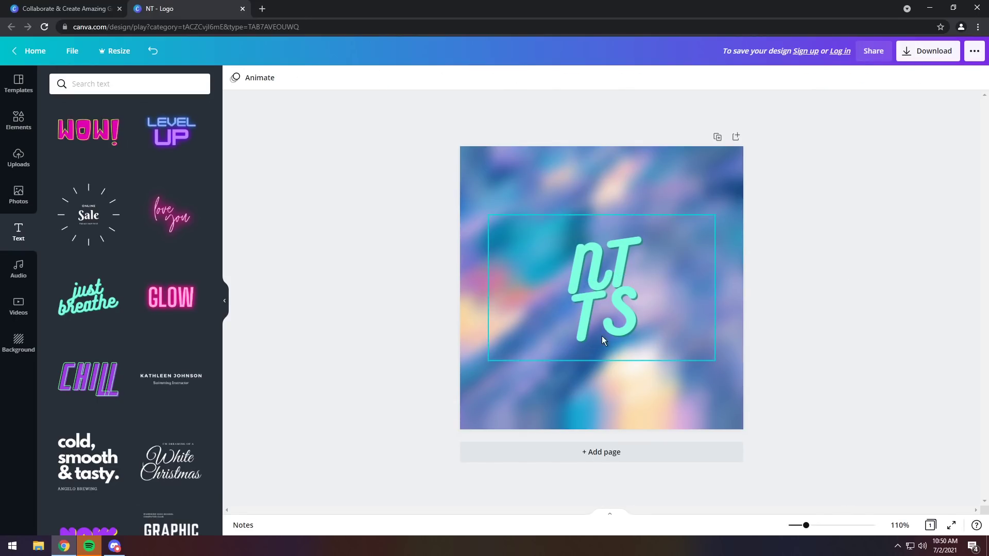
pyautogui.click(598, 277)
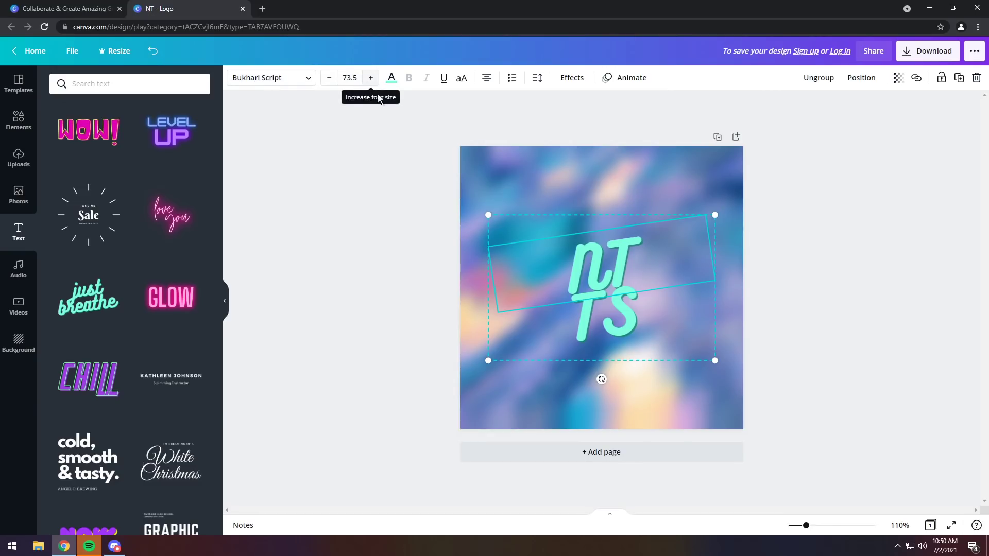
# - Make both the NT and TS lines white
pyautogui.click(394, 80)
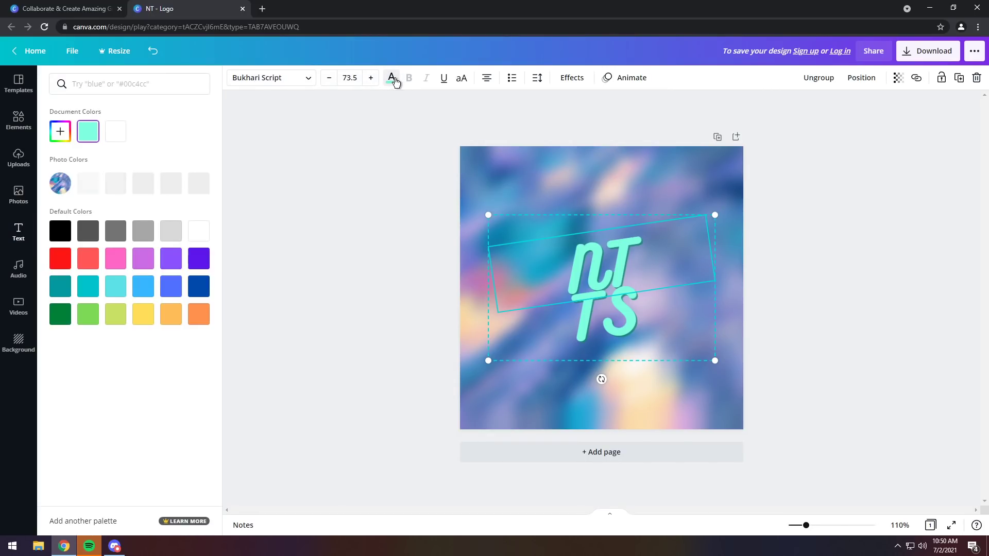
pyautogui.click(198, 181)
pyautogui.click(391, 78)
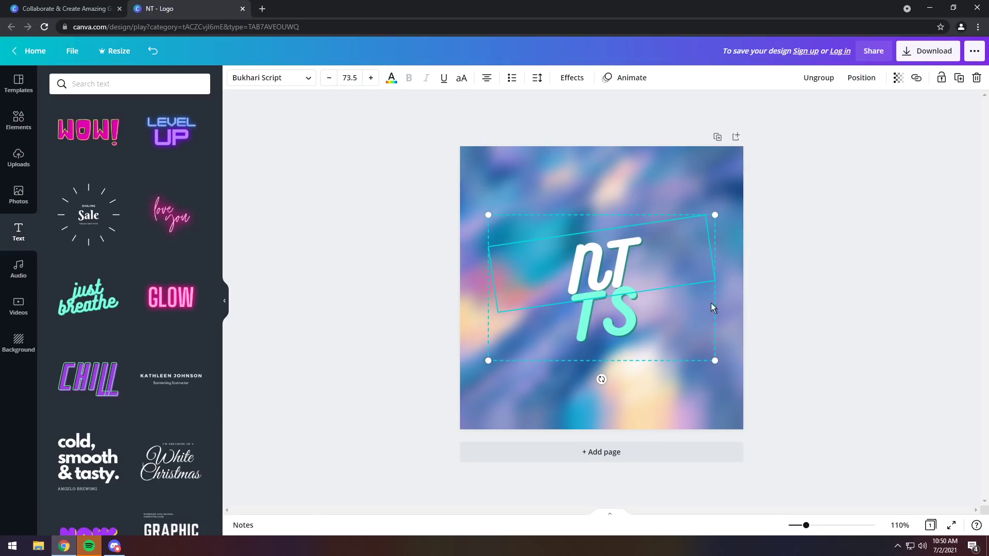
pyautogui.click(588, 324)
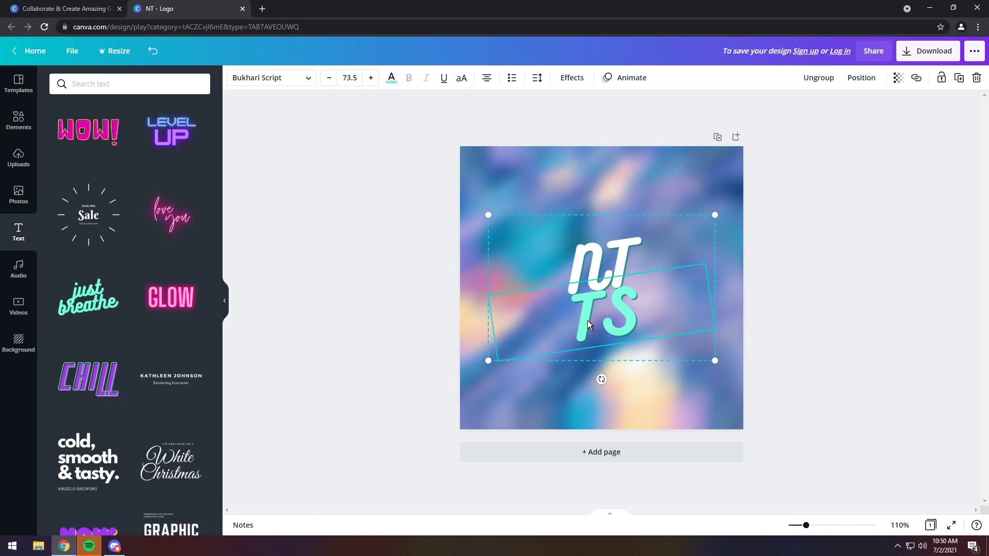
pyautogui.click(390, 79)
pyautogui.click(199, 180)
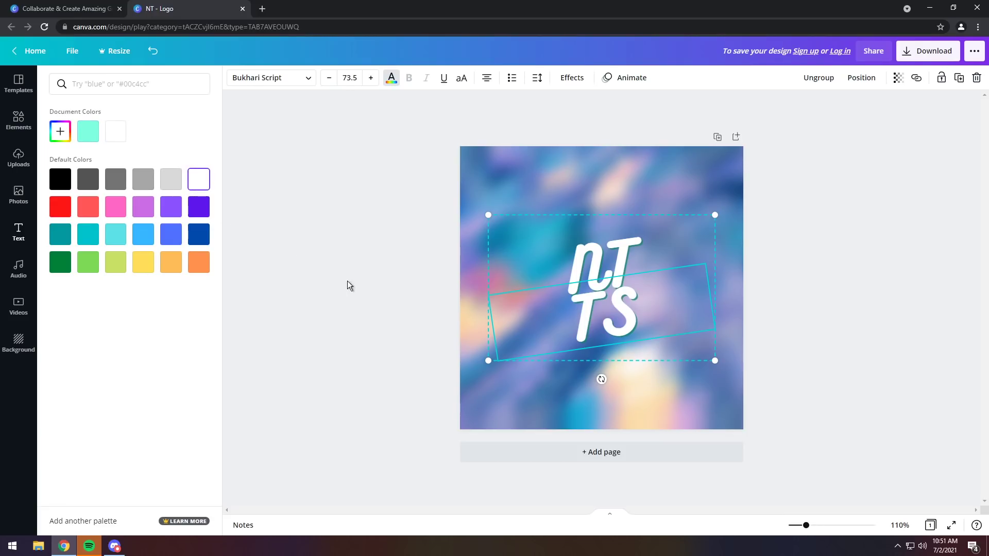
pyautogui.click(347, 286)
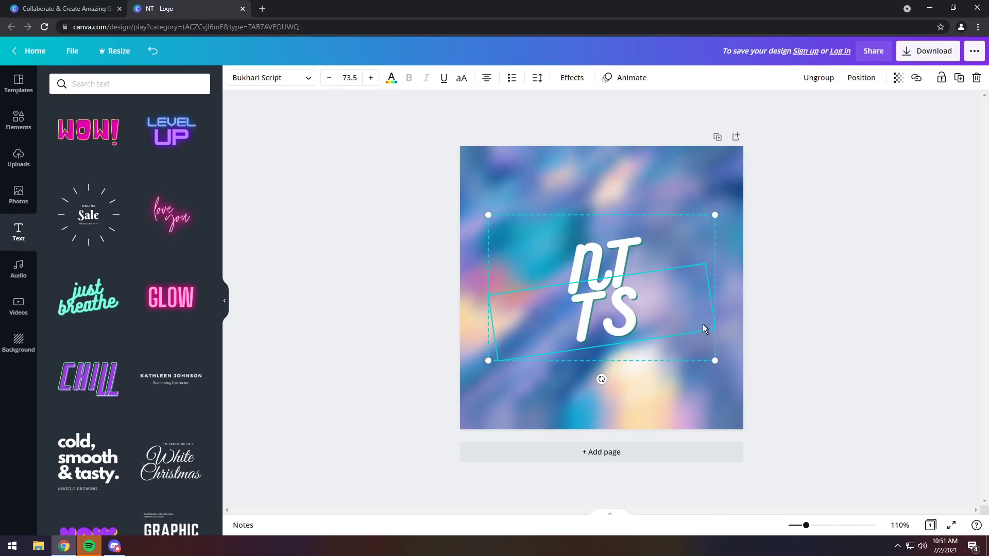
# - Enlarge the NT TS lettering to size 158 so it fills most of the page
pyautogui.click(617, 279)
pyautogui.moveTo(715, 361); pyautogui.dragTo(830, 452)
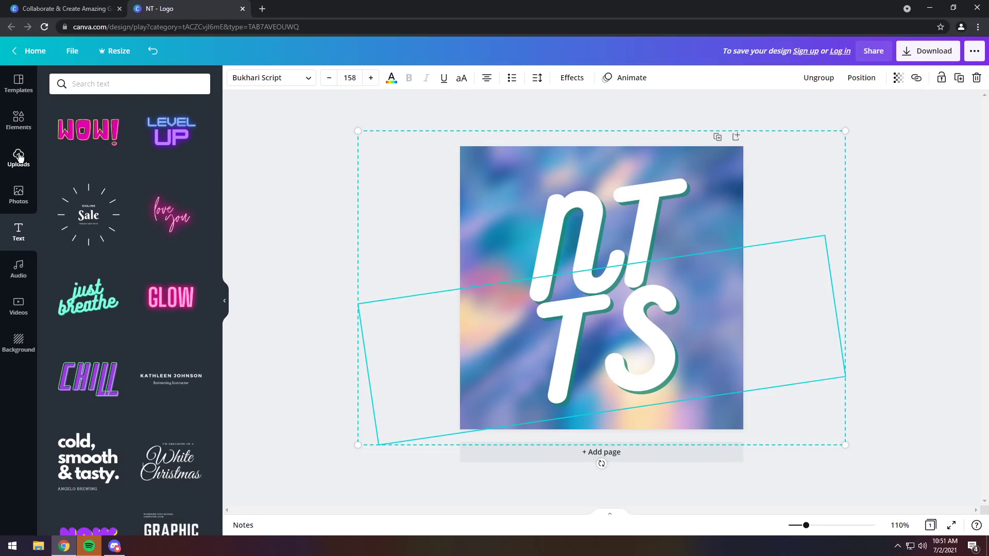
pyautogui.click(31, 124)
pyautogui.click(149, 84)
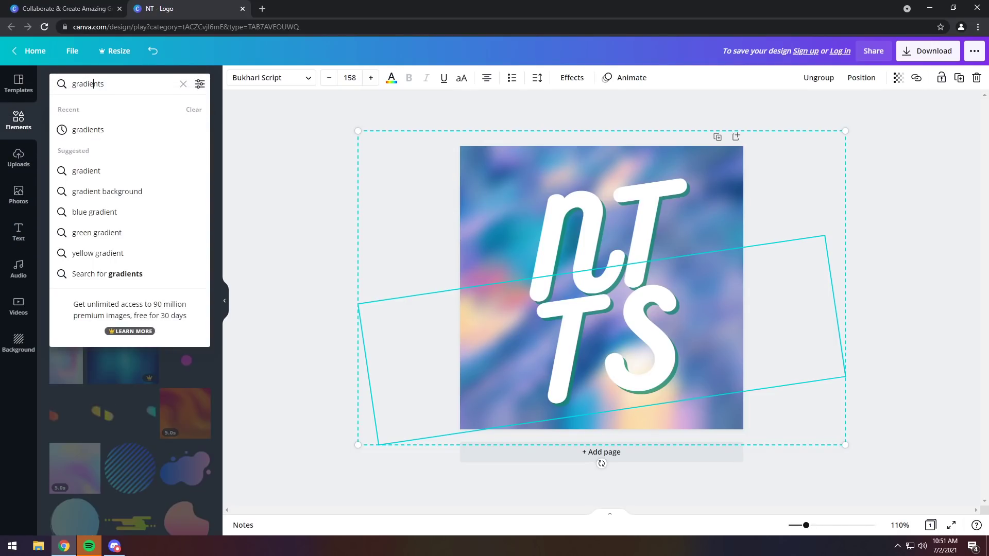
# - Add a circle from Elements, enlarge it to fill the canvas, and send it behind the lettering
pyautogui.click(182, 84)
pyautogui.write('circle')
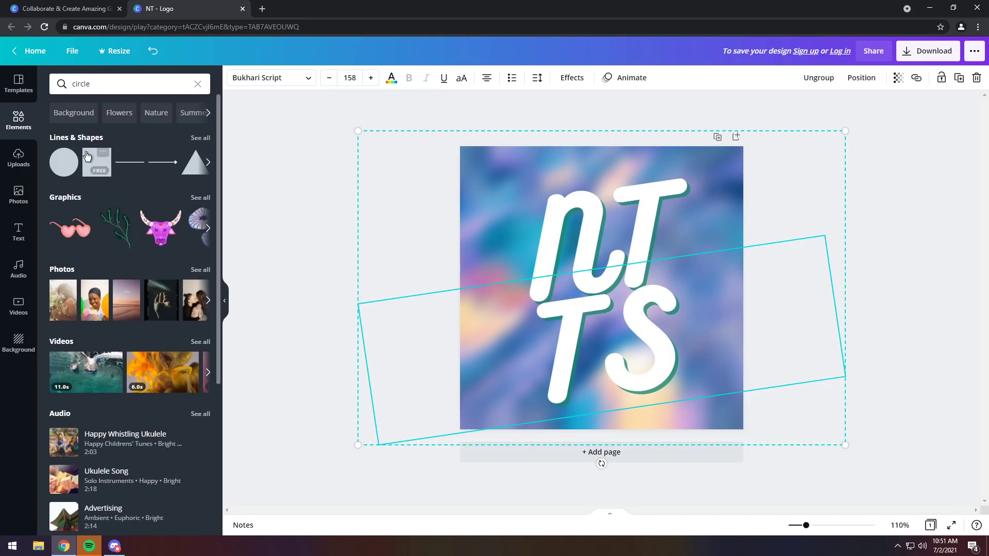
pyautogui.click(64, 163)
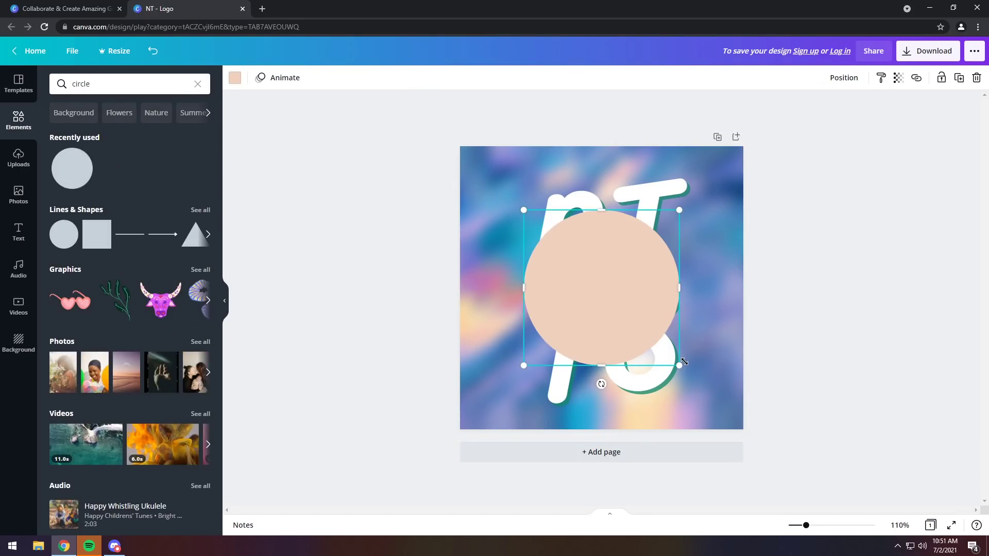
pyautogui.moveTo(680, 364); pyautogui.dragTo(743, 429)
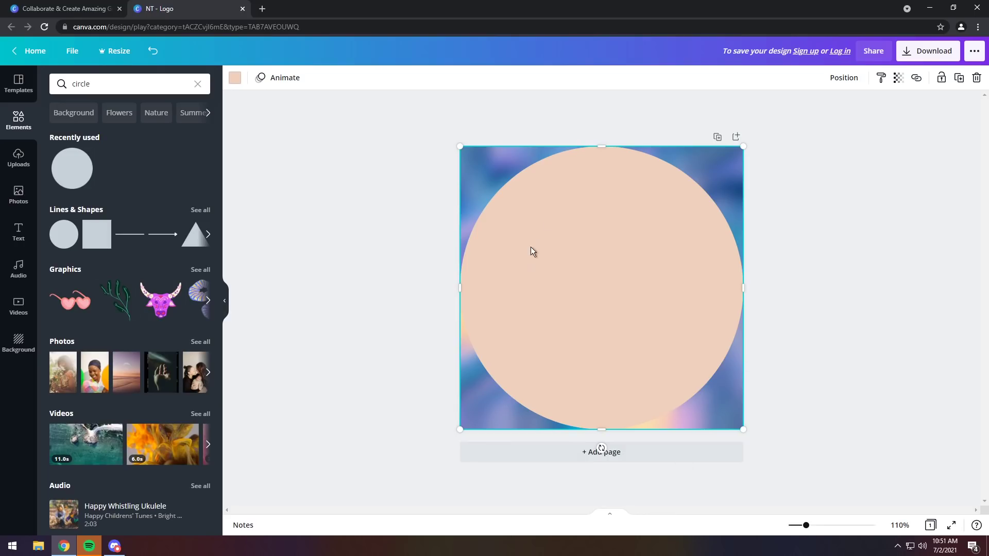
pyautogui.click(841, 77)
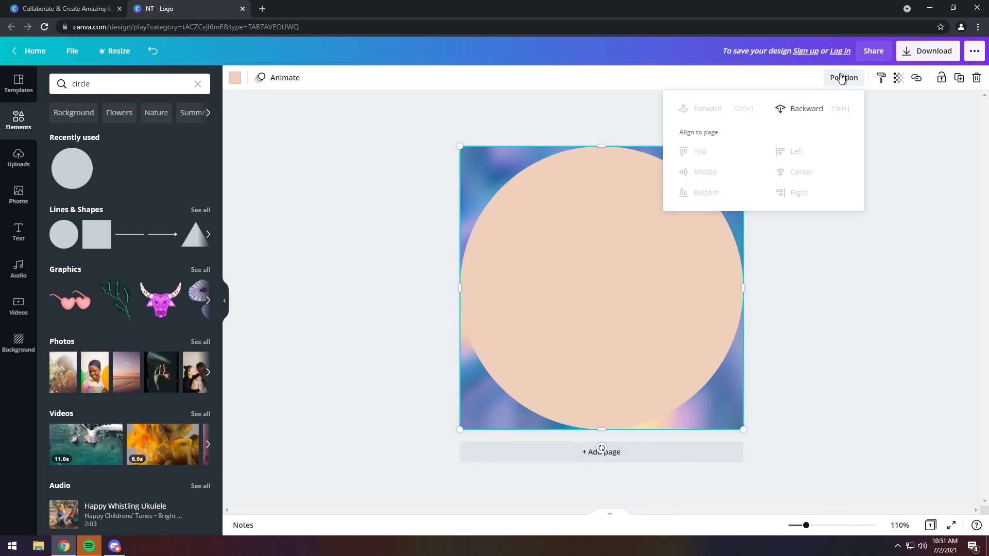
pyautogui.click(806, 108)
pyautogui.click(853, 81)
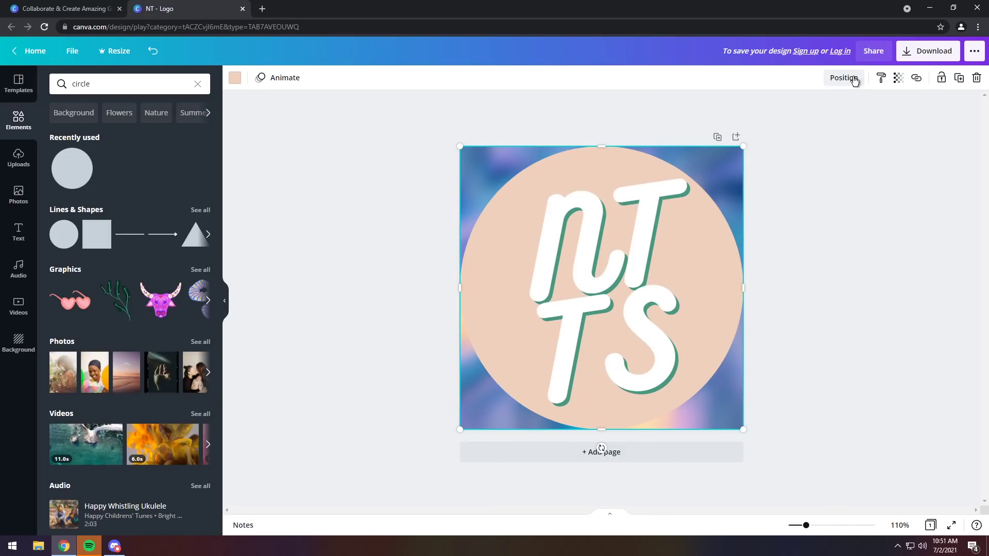
pyautogui.click(854, 80)
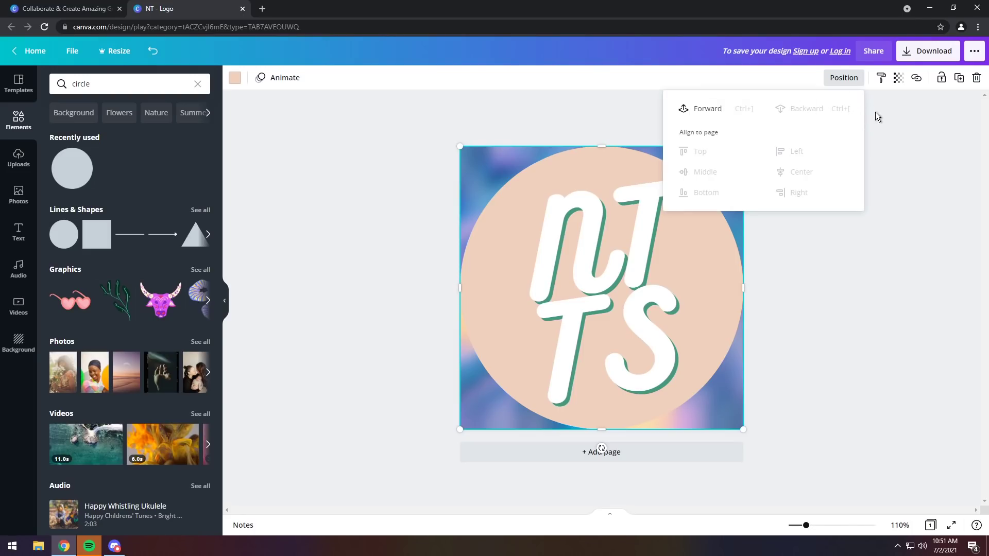
pyautogui.click(944, 222)
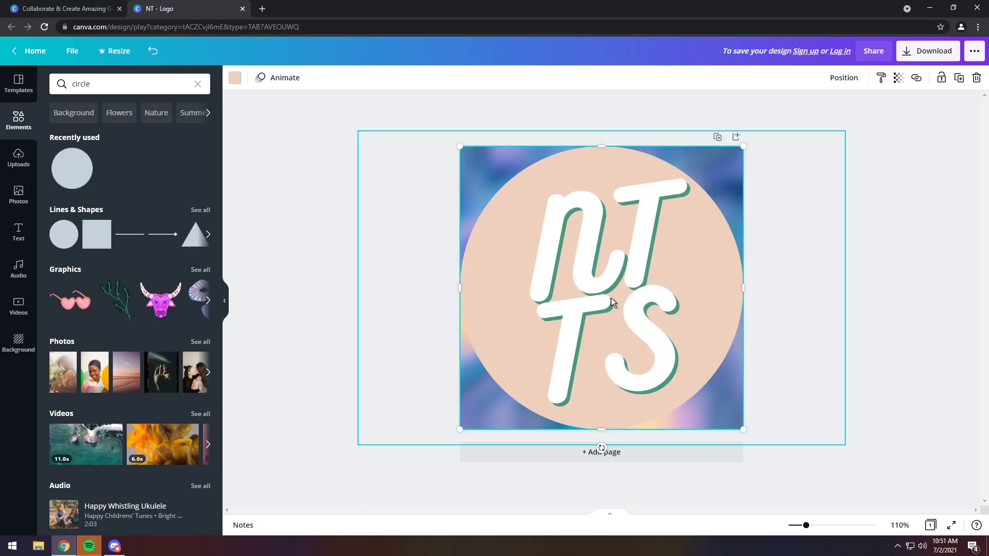
pyautogui.hotkey('ctrl', 'z')
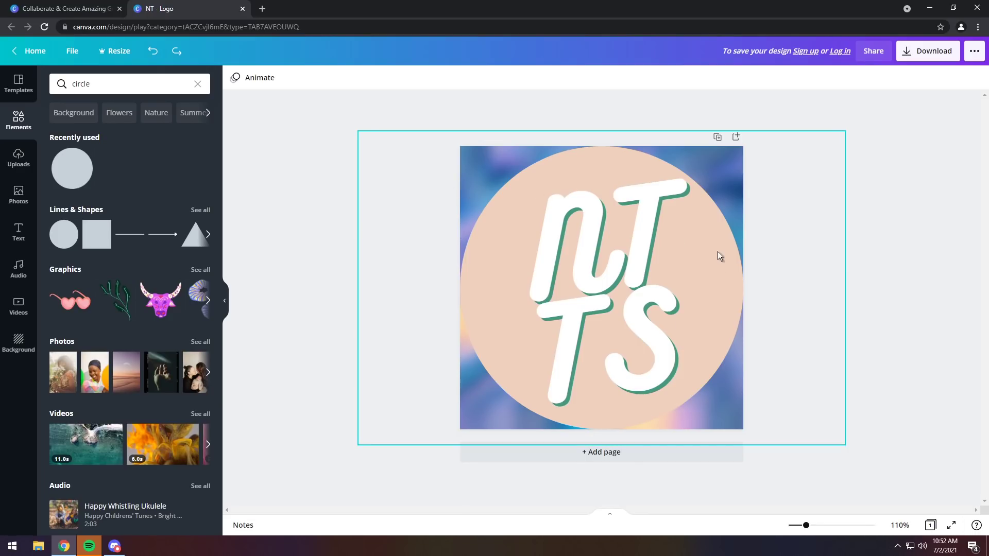
# - Nudge the NT TS lettering slightly left, then ungroup it into separate elements
pyautogui.click(591, 279)
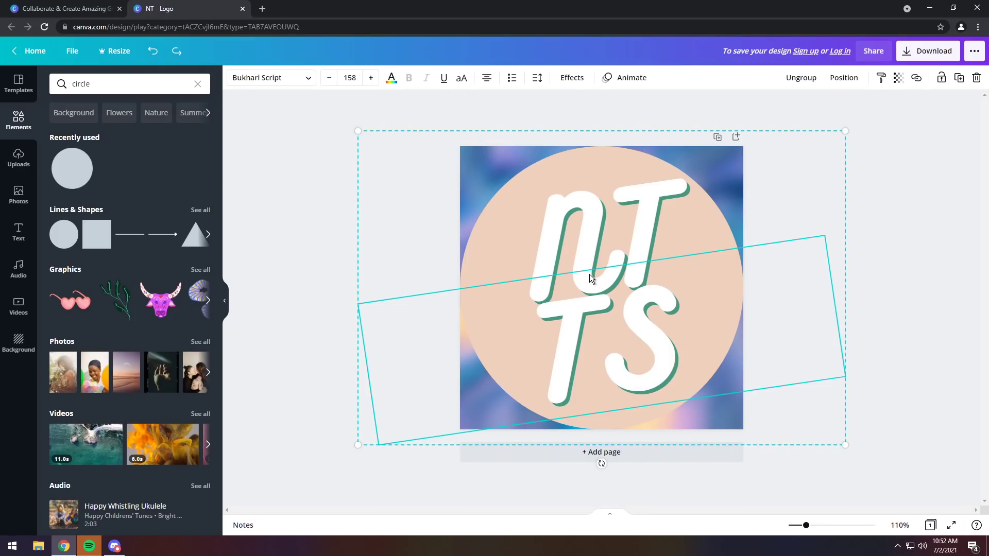
pyautogui.moveTo(602, 283)
pyautogui.mouseDown()
pyautogui.moveTo(579, 278)
pyautogui.moveTo(596, 289)
pyautogui.moveTo(590, 281)
pyautogui.mouseUp()
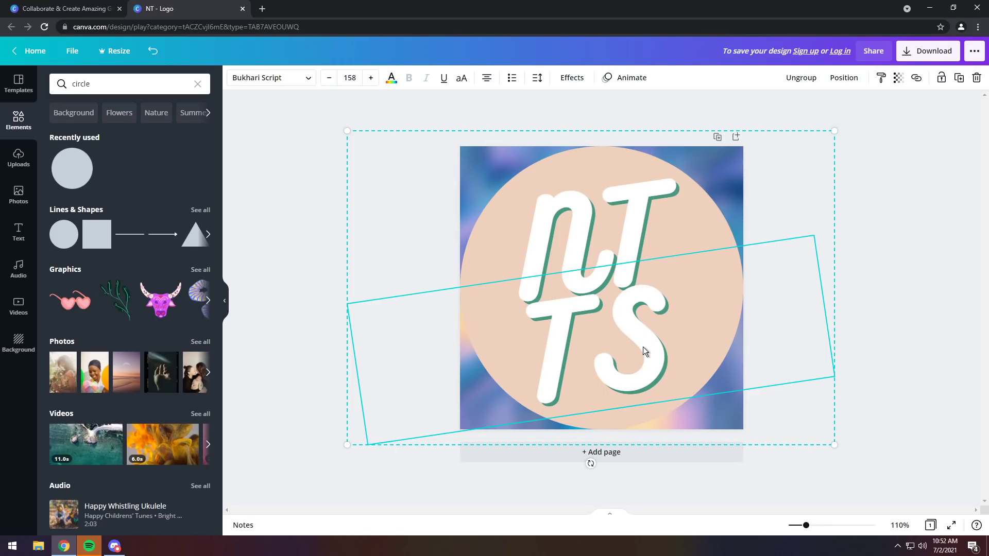
pyautogui.click(856, 344)
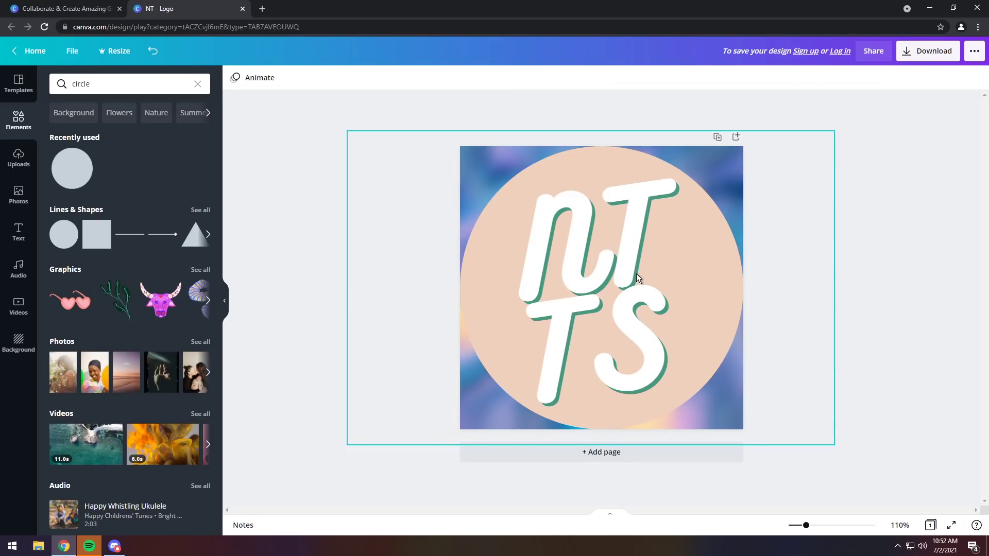
pyautogui.click(583, 279)
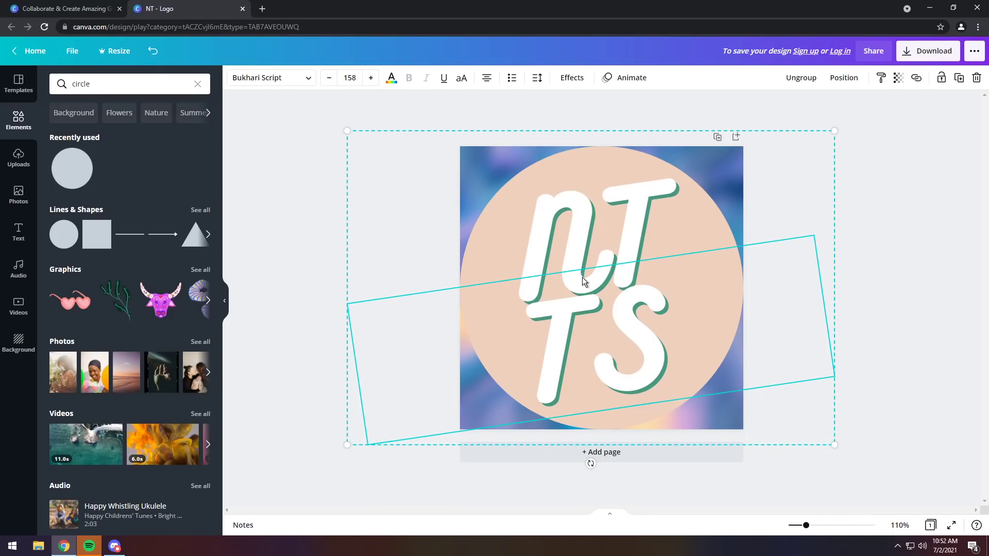
pyautogui.click(806, 79)
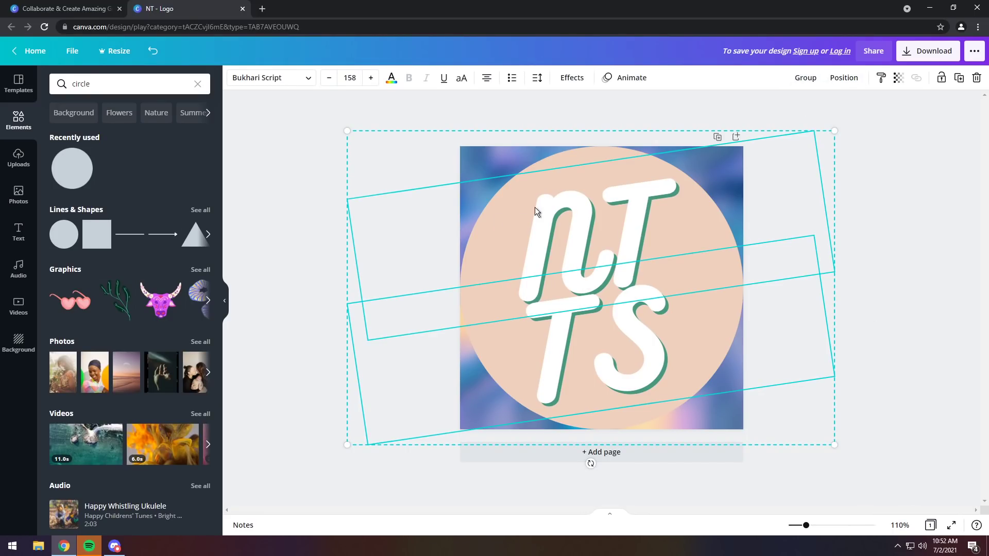
pyautogui.click(829, 321)
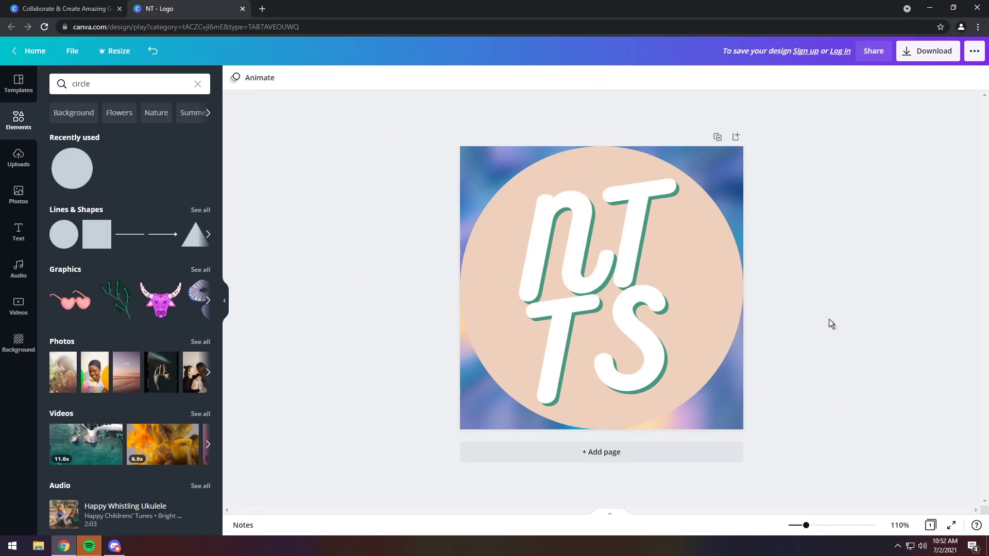
# - Move NT up two nudges and TS down one to widen the gap
pyautogui.click(572, 247)
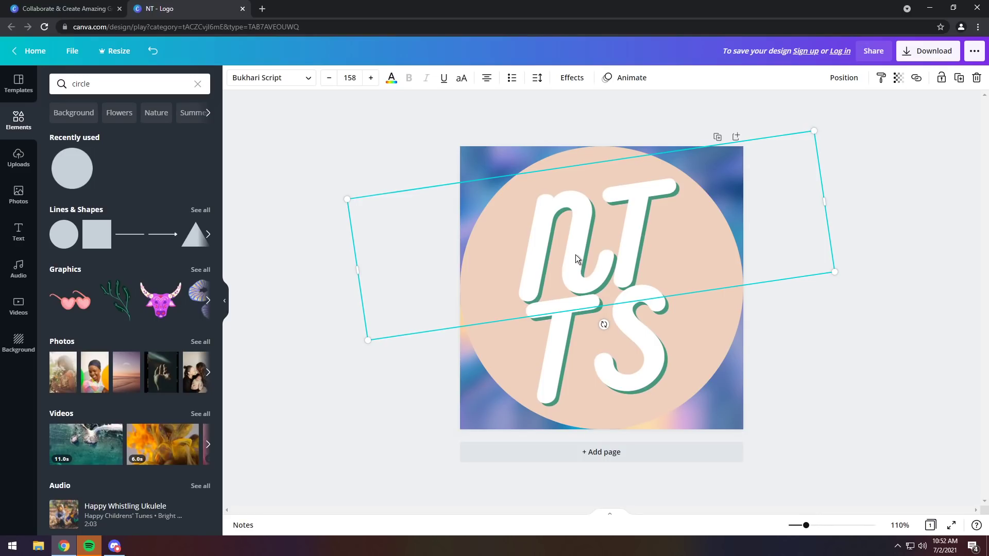
pyautogui.press('Up')
pyautogui.press('Up')
pyautogui.press('Up')
pyautogui.press('Up')
pyautogui.press('Up')
pyautogui.press('Up')
pyautogui.press('Up')
pyautogui.press('Up')
pyautogui.press('Up')
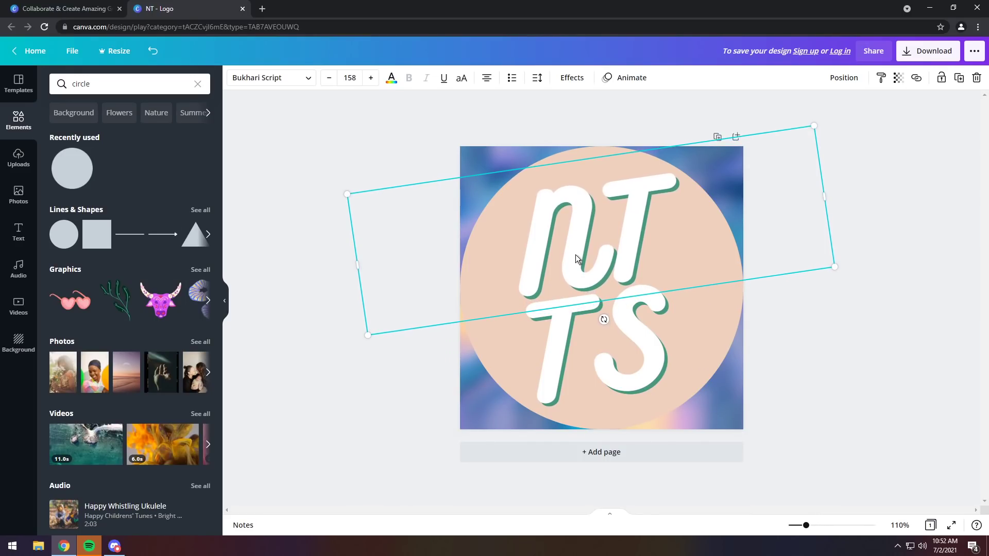
pyautogui.press('Up')
pyautogui.press('Up')
pyautogui.press('Up')
pyautogui.press('Up')
pyautogui.press('Up')
pyautogui.press('Up')
pyautogui.press('Up')
pyautogui.press('Up')
pyautogui.click(551, 373)
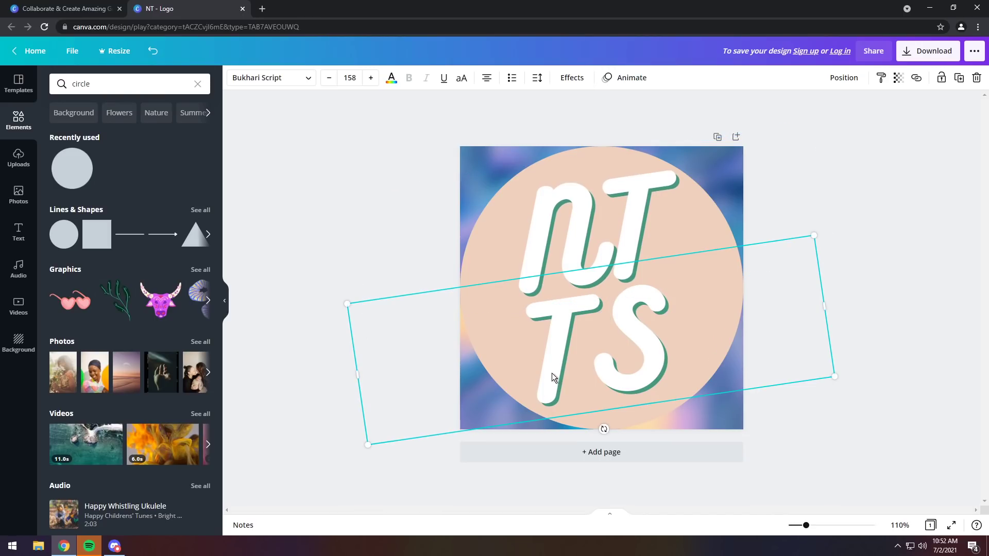
pyautogui.press('Down')
pyautogui.press('Down')
pyautogui.press('Down')
pyautogui.press('Down')
pyautogui.press('Down')
pyautogui.press('Down')
pyautogui.press('Down')
pyautogui.press('Down')
pyautogui.press('Down')
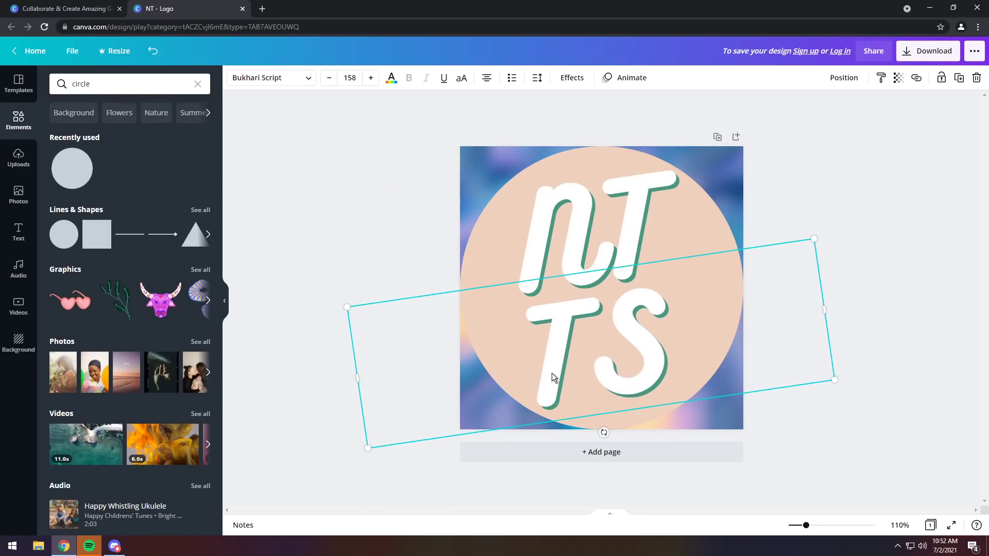
pyautogui.click(885, 258)
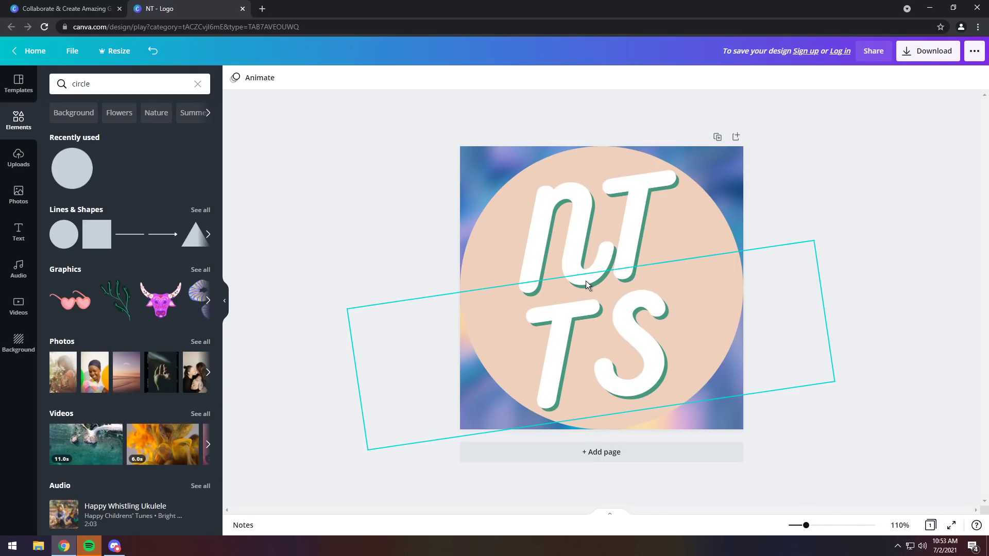
# - Try wider letter spacing on the NT text, then discard it
pyautogui.click(602, 264)
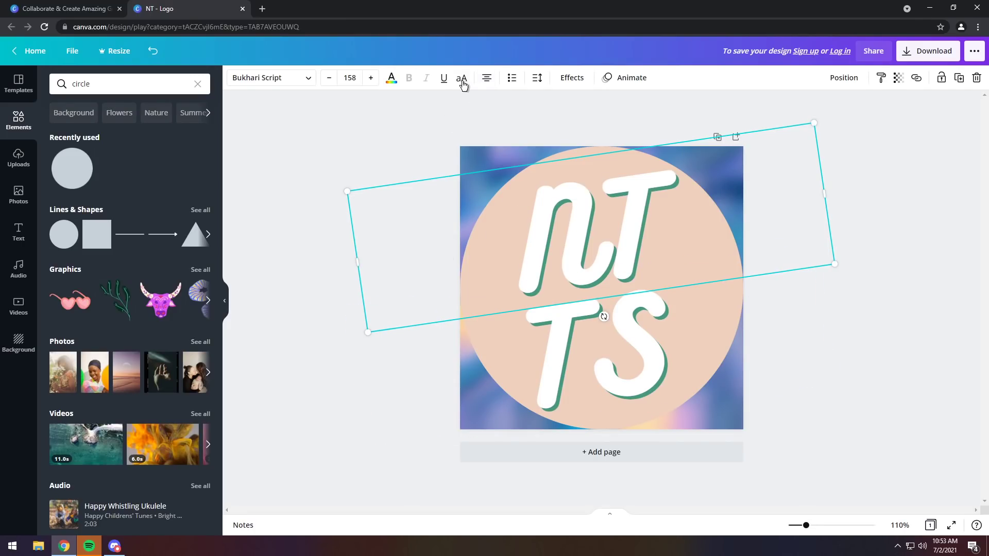
pyautogui.click(535, 83)
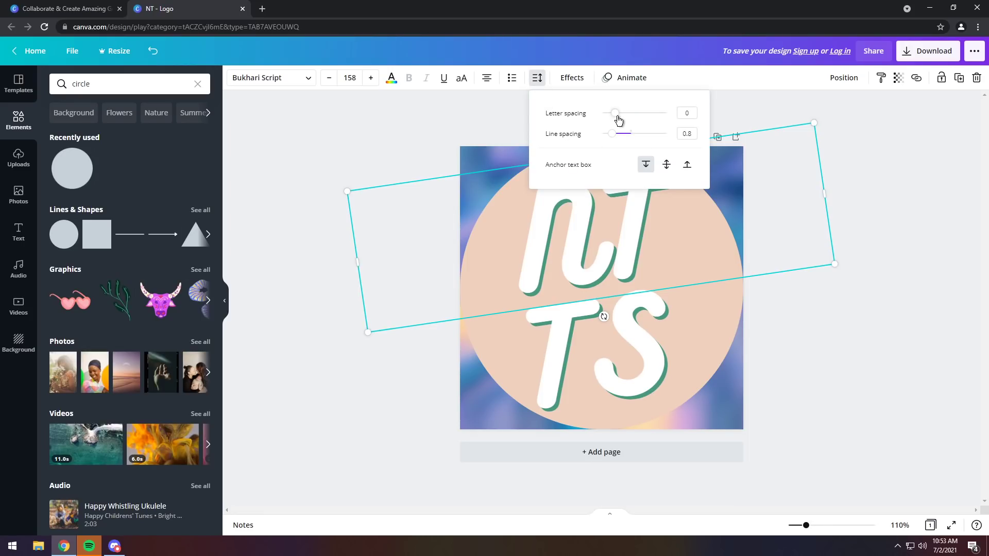
pyautogui.moveTo(615, 118); pyautogui.dragTo(620, 119)
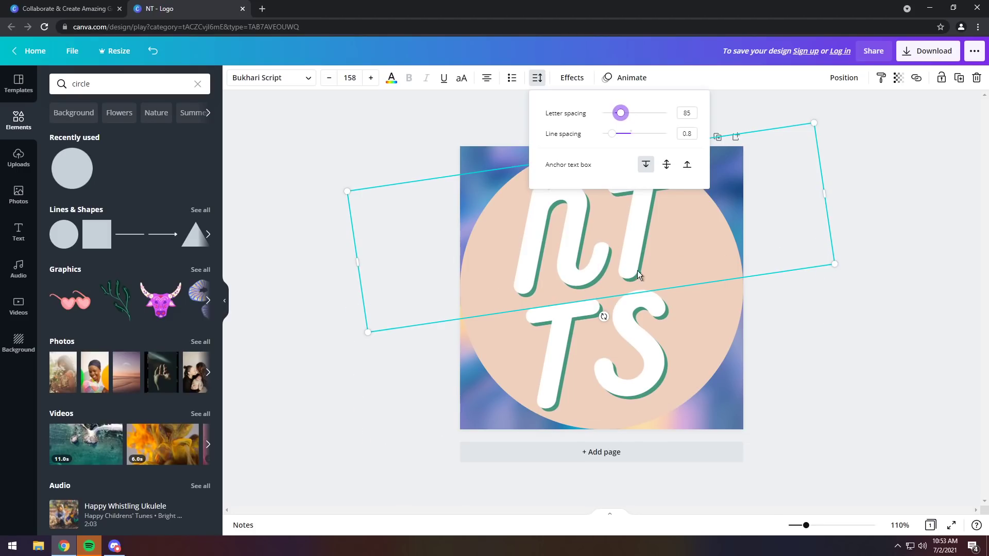
pyautogui.press('Escape')
# - Tighten the TS letter spacing to -10, then to -20
pyautogui.click(622, 355)
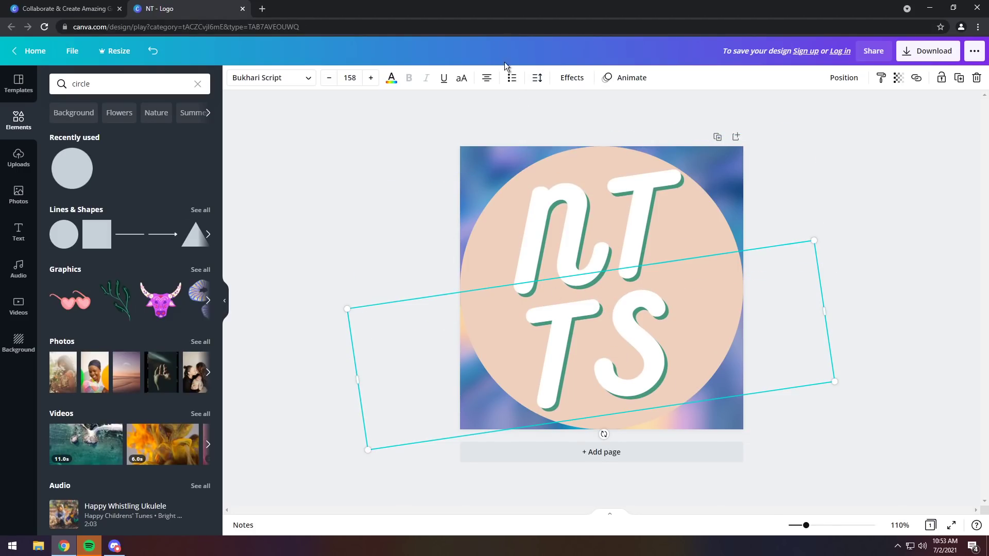
pyautogui.click(537, 77)
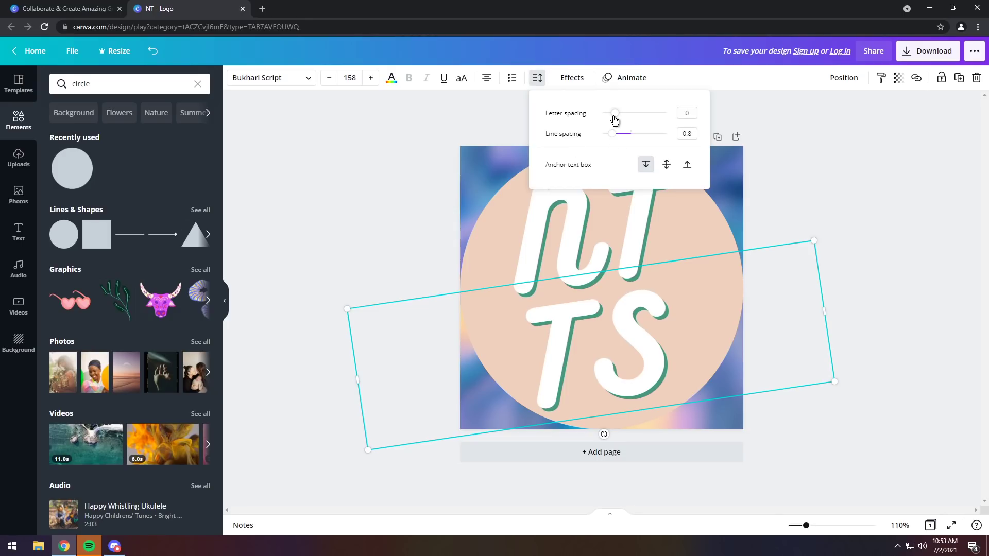
pyautogui.click(687, 113)
pyautogui.write('-10')
pyautogui.press('Return')
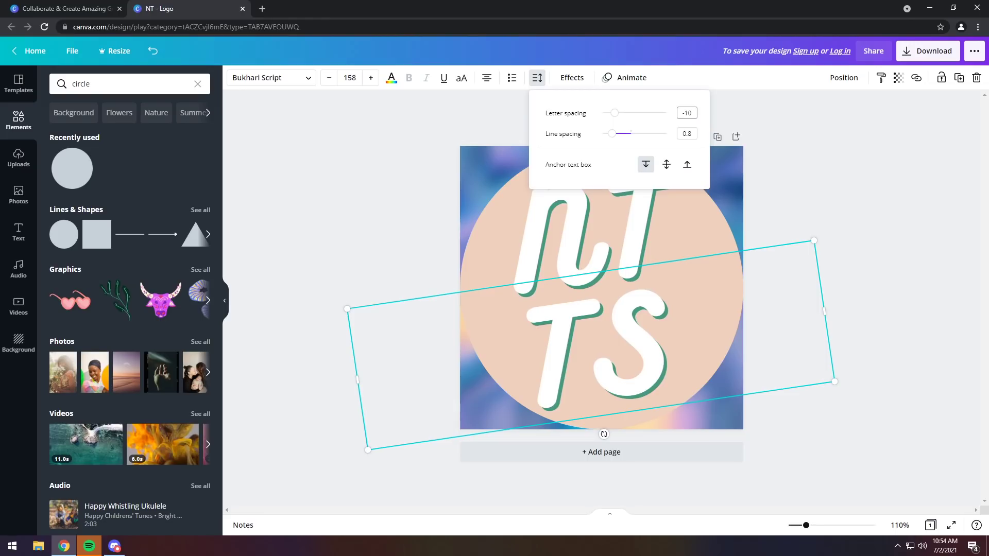
pyautogui.click(686, 113)
pyautogui.write('-20')
pyautogui.press('Return')
pyautogui.press('Escape')
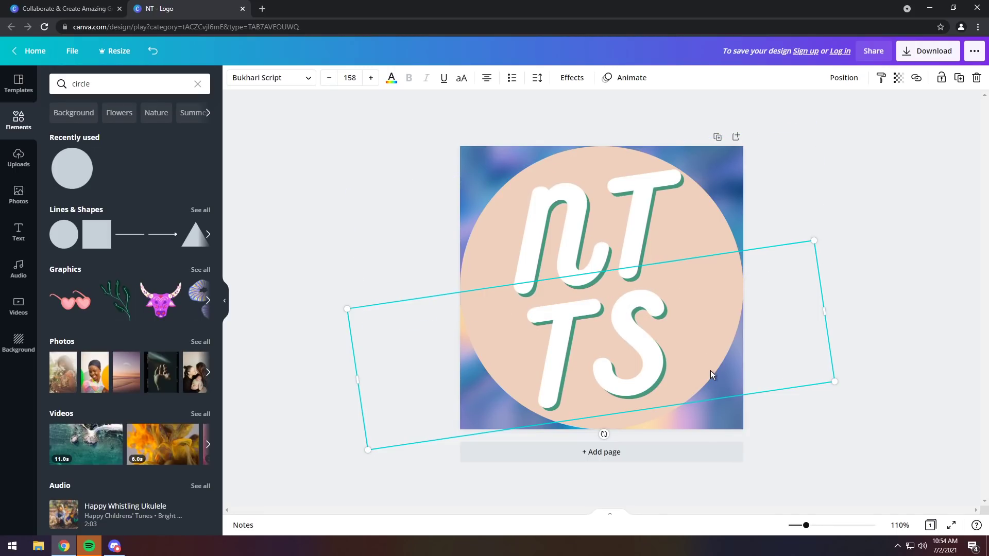
# - Group the NT and TS text into one lettering group, nudged slightly left
pyautogui.keyDown('shift'); pyautogui.click(554, 224); pyautogui.keyUp('shift')
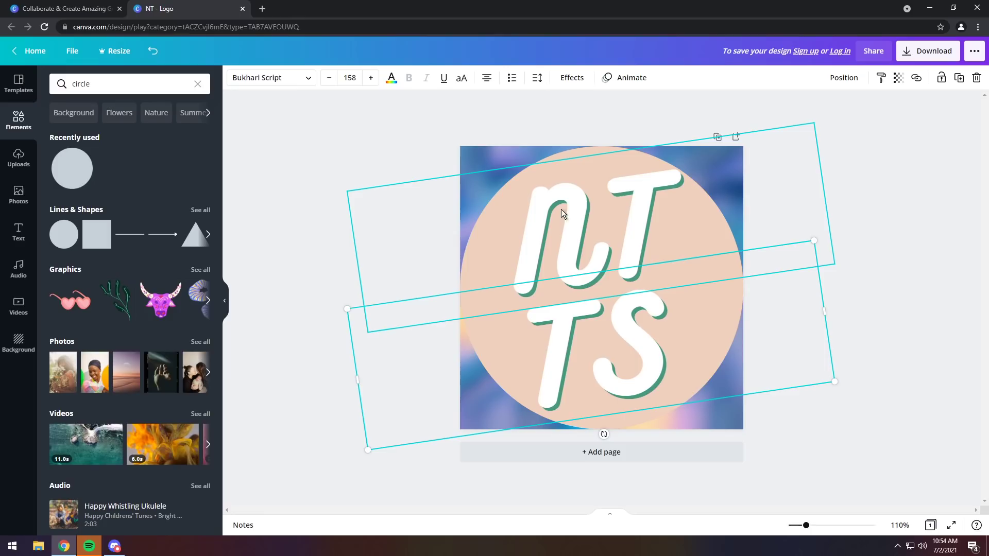
pyautogui.moveTo(582, 265); pyautogui.dragTo(575, 267)
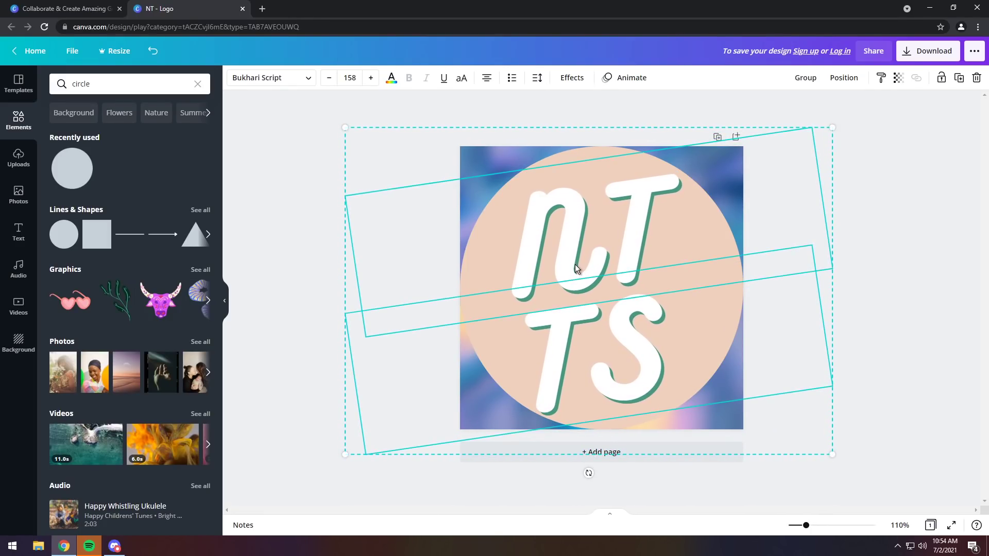
pyautogui.click(805, 78)
pyautogui.click(912, 290)
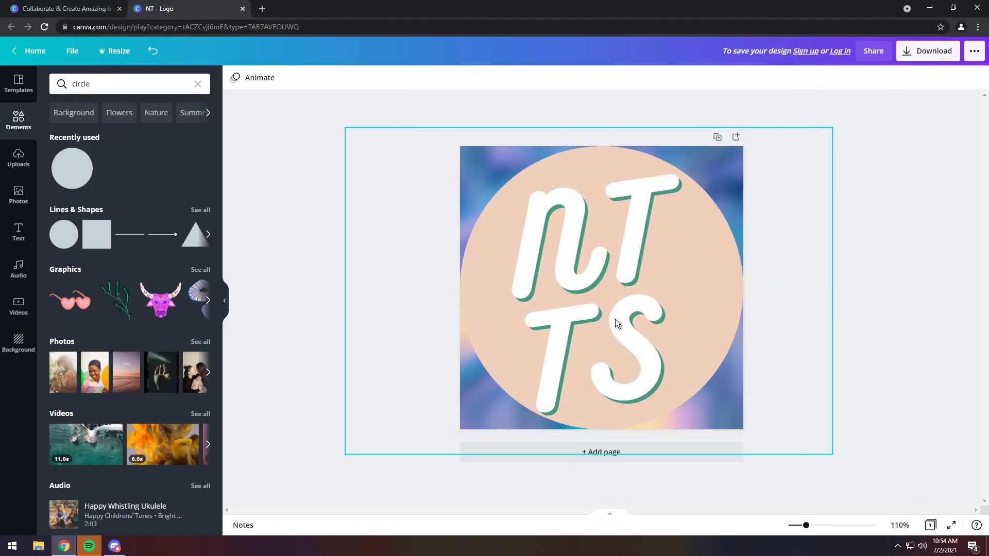
pyautogui.click(629, 236)
pyautogui.moveTo(620, 251); pyautogui.dragTo(731, 316)
pyautogui.hotkey('ctrl', 'z')
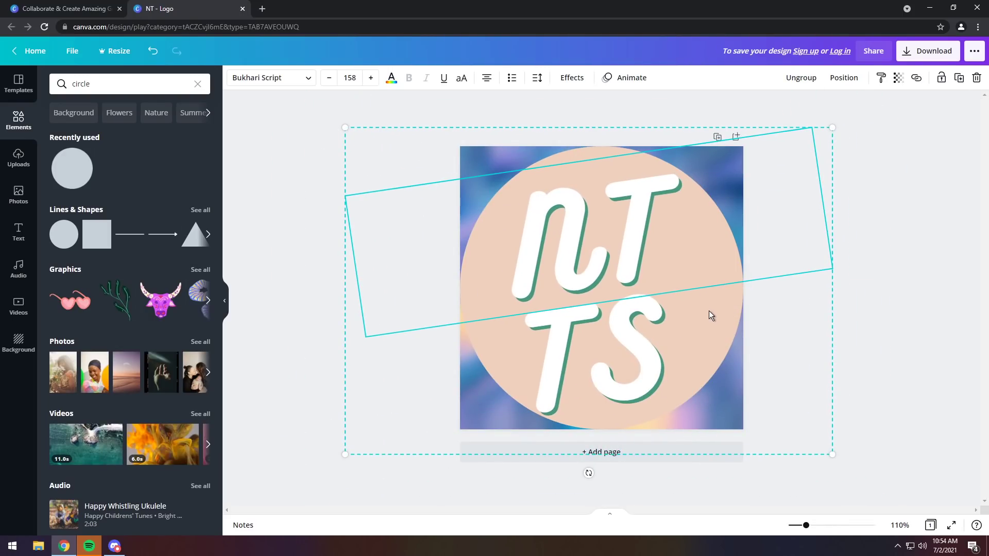
pyautogui.click(864, 348)
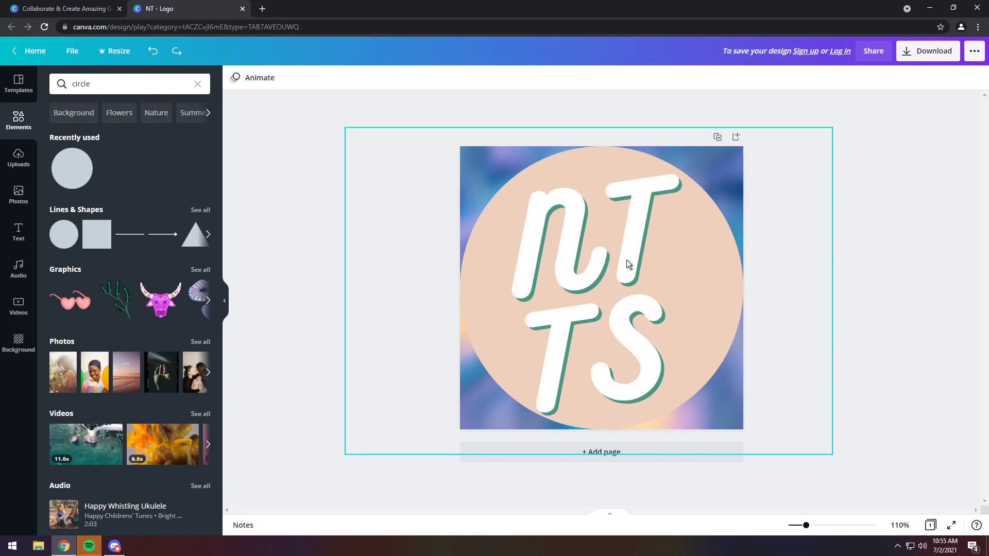
# - Send the NT TS lettering group one layer backward
pyautogui.click(711, 245)
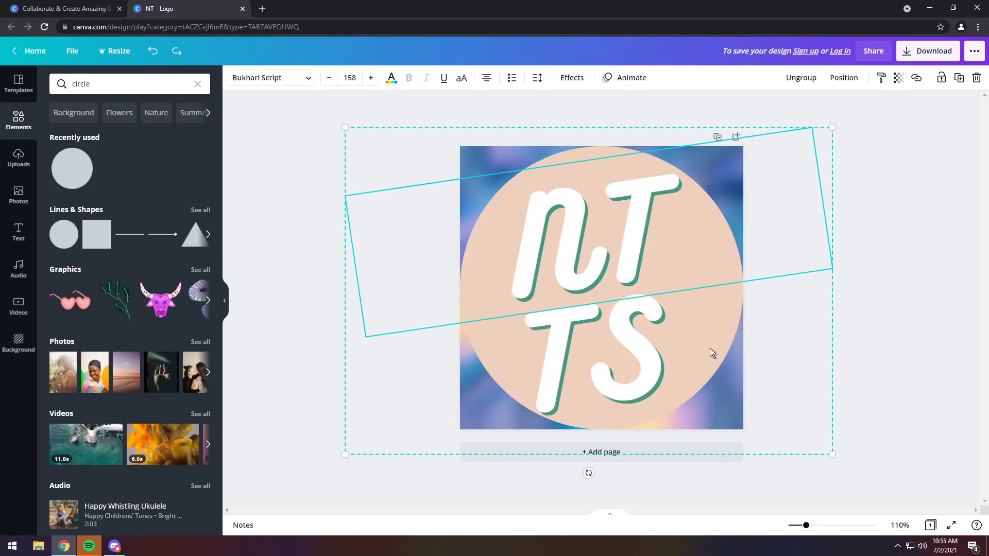
pyautogui.click(885, 282)
pyautogui.click(582, 168)
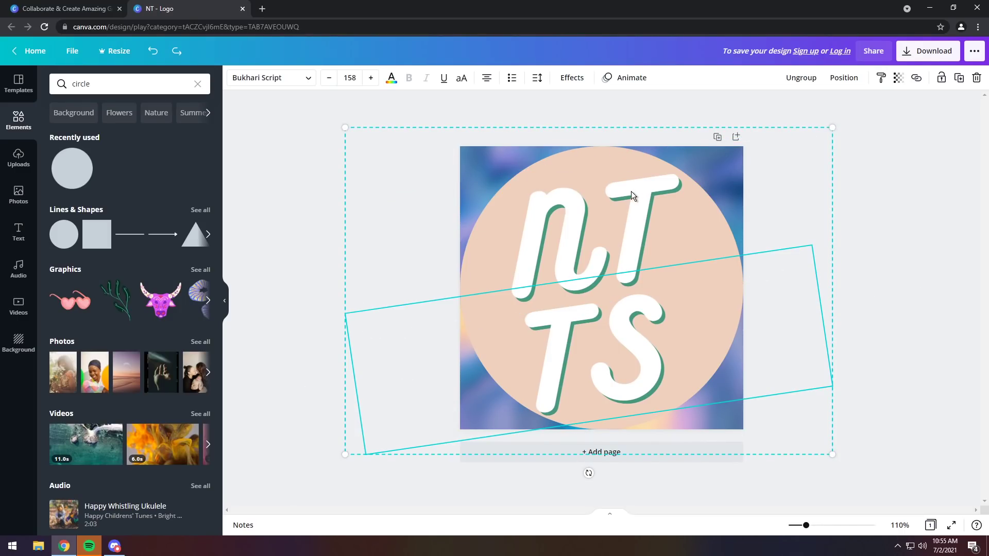
pyautogui.click(838, 78)
pyautogui.click(801, 109)
pyautogui.click(862, 198)
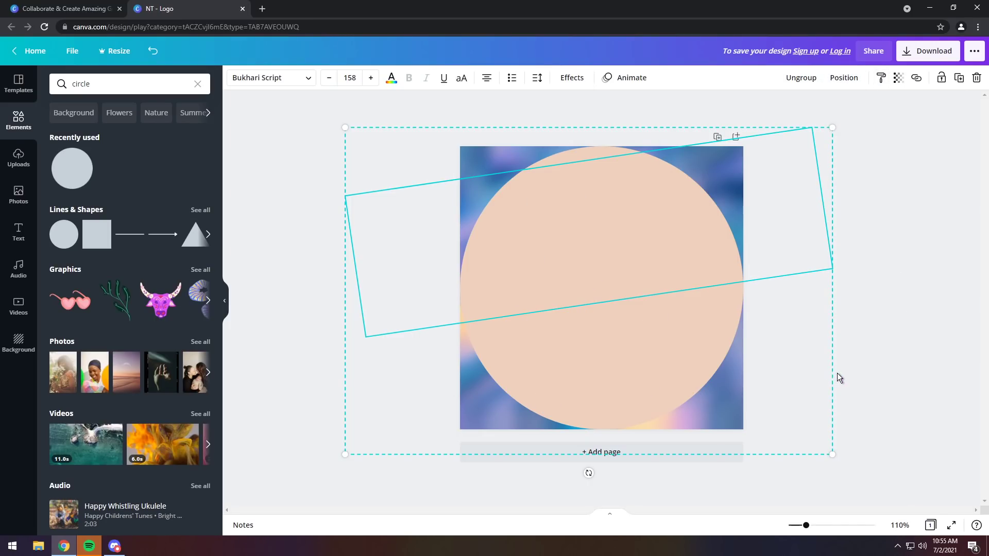
# - Delete the peach circle so the lettering sits on the gradient
pyautogui.click(866, 375)
pyautogui.click(576, 277)
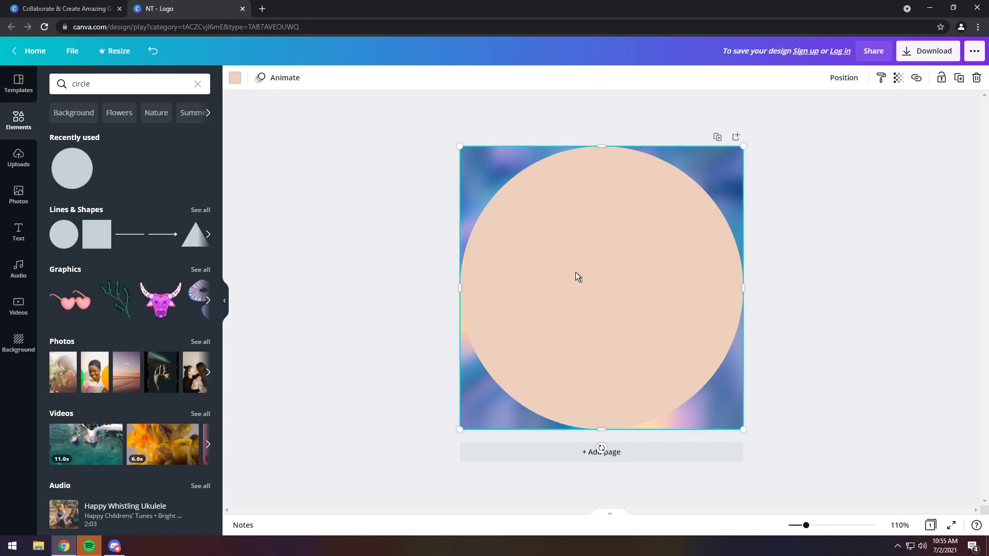
pyautogui.press('Delete')
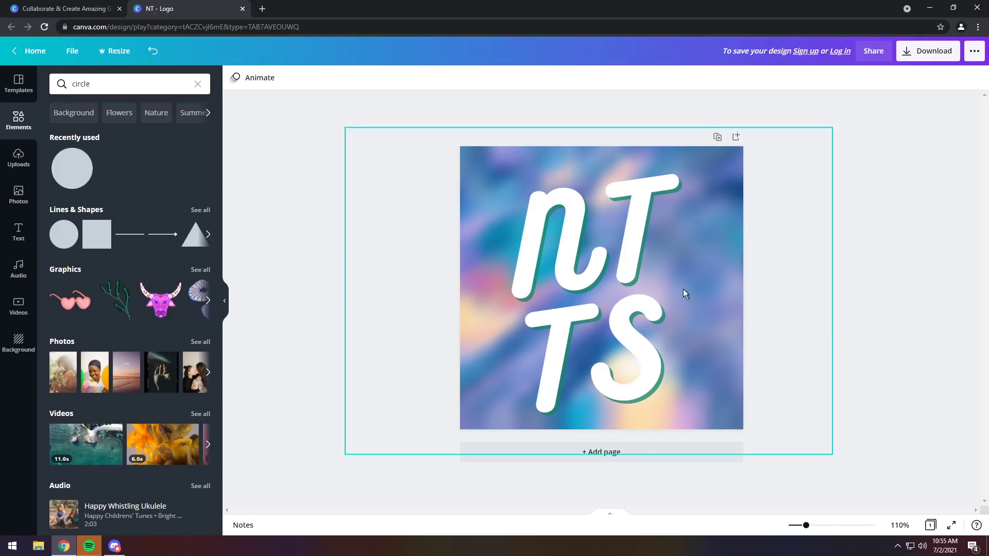
# - Set the lettering's drop shadow offset to 31 and angle it toward the left
pyautogui.click(604, 248)
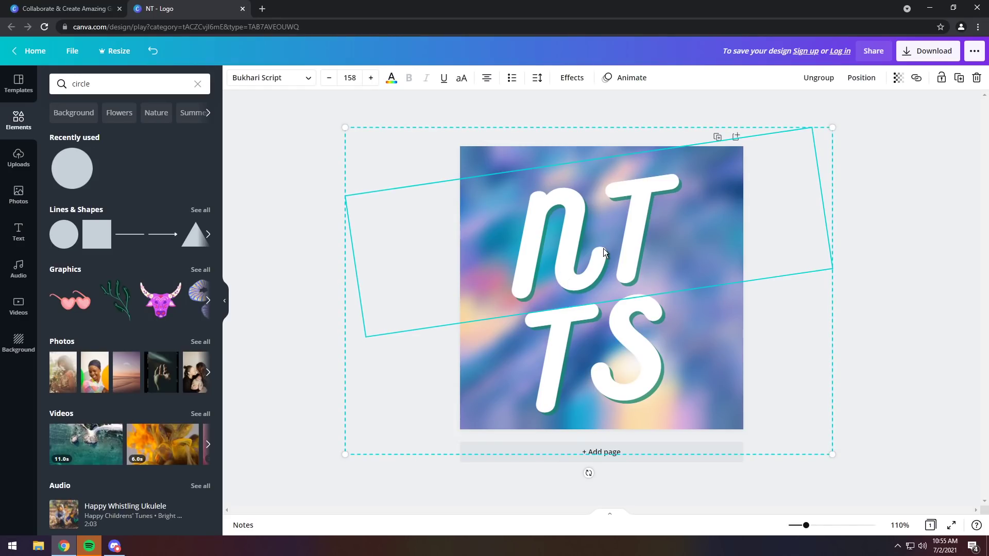
pyautogui.click(572, 77)
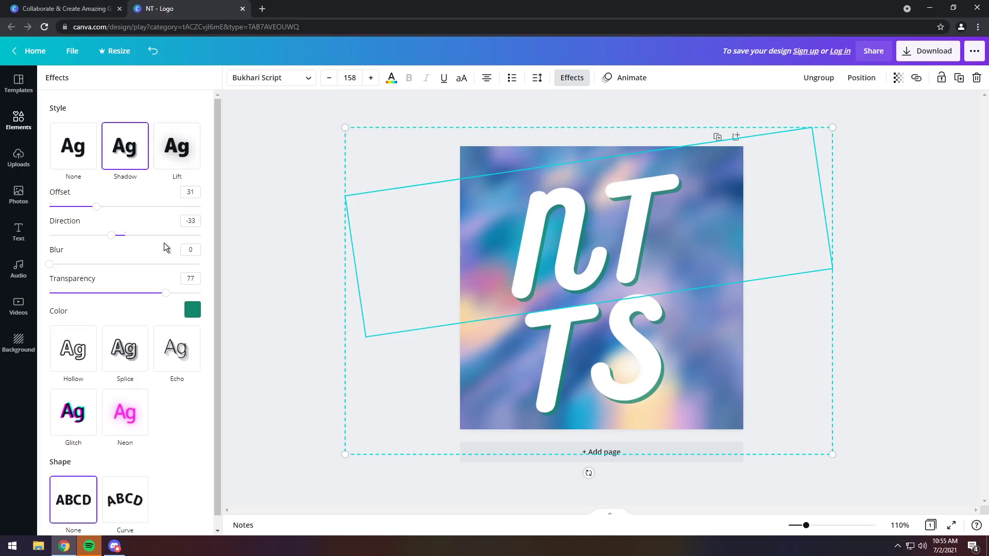
pyautogui.moveTo(98, 207)
pyautogui.mouseDown()
pyautogui.moveTo(242, 218)
pyautogui.moveTo(23, 211)
pyautogui.moveTo(104, 216)
pyautogui.mouseUp()
pyautogui.hotkey('shift', 'Tab')
pyautogui.write('31')
pyautogui.press('Return')
pyautogui.moveTo(117, 241); pyautogui.dragTo(202, 258)
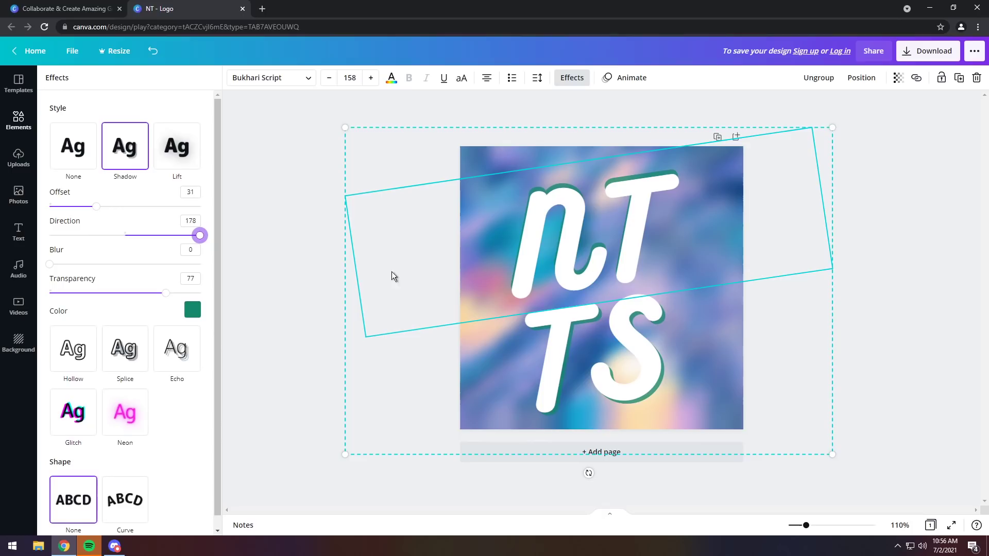
pyautogui.hotkey('ctrl', 'z')
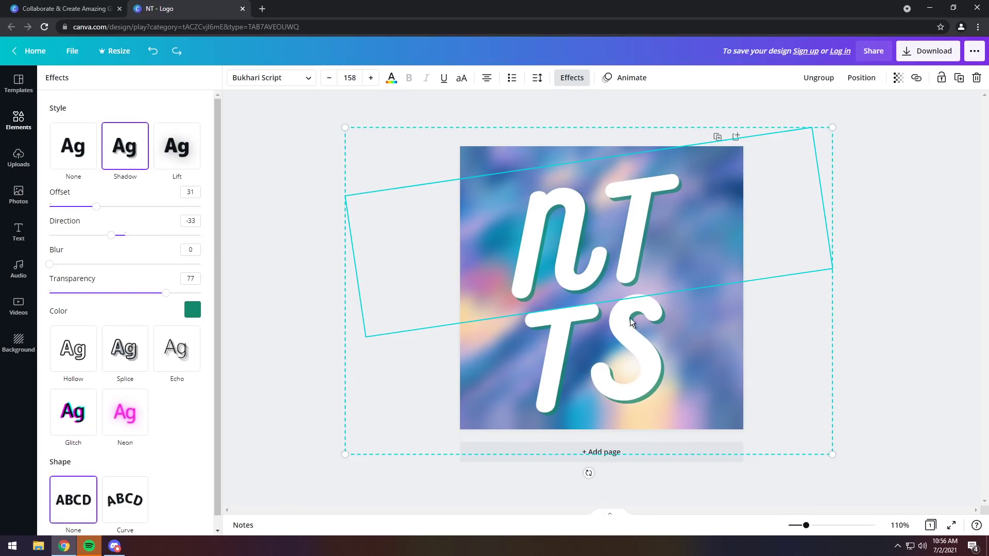
# - Make the shadow black with 0 blur and slightly lower transparency
pyautogui.moveTo(49, 264); pyautogui.dragTo(83, 273)
pyautogui.moveTo(1, 264); pyautogui.dragTo(73, 264)
pyautogui.click(192, 309)
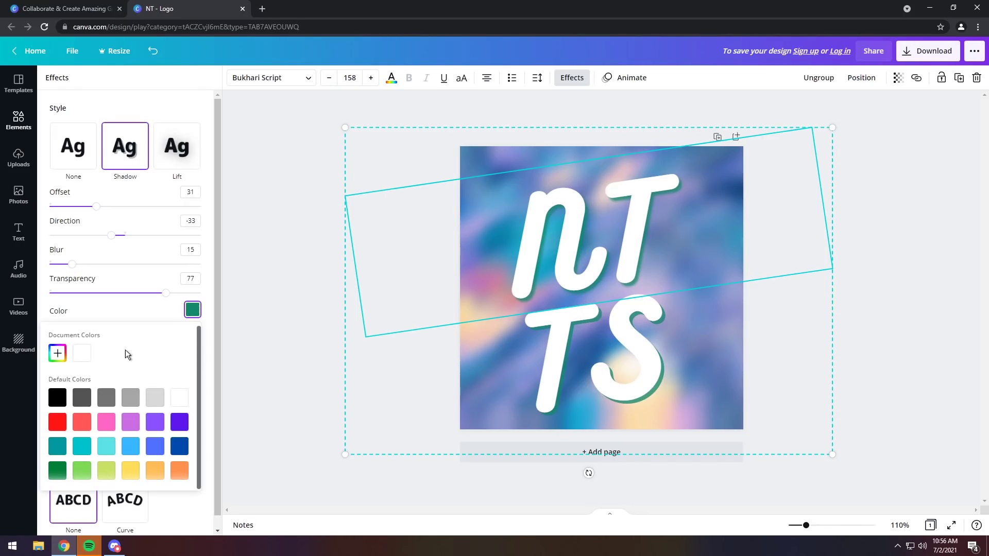
pyautogui.click(57, 398)
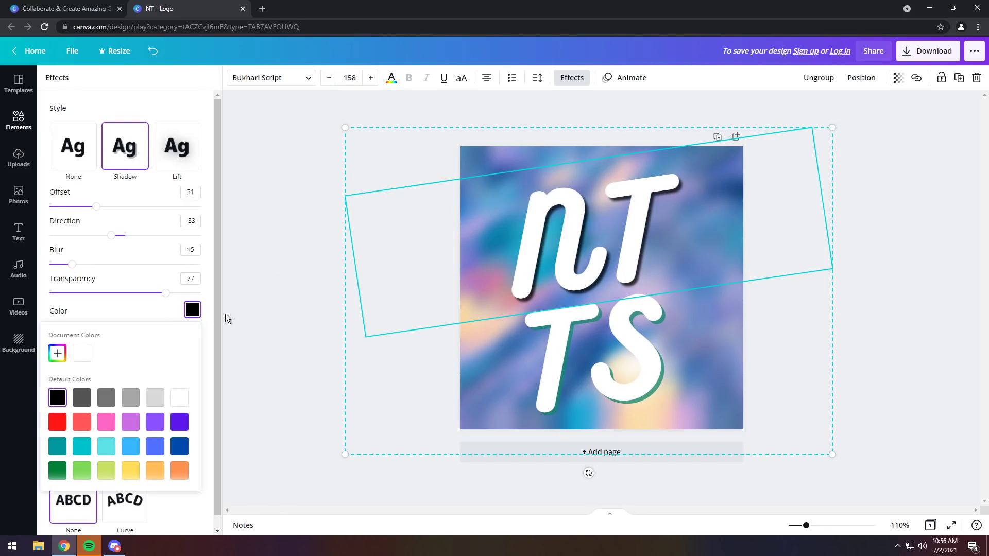
pyautogui.click(81, 397)
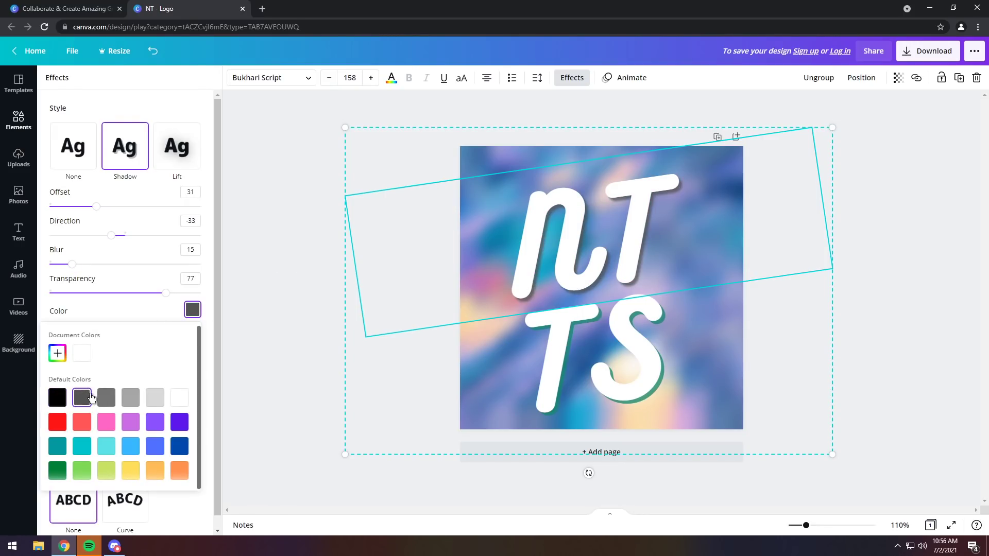
pyautogui.click(176, 400)
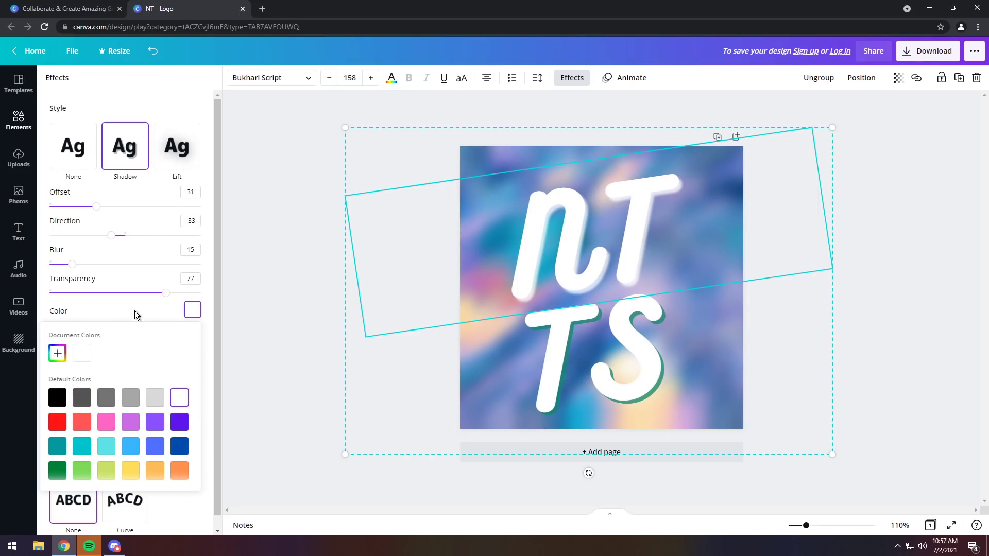
pyautogui.click(61, 396)
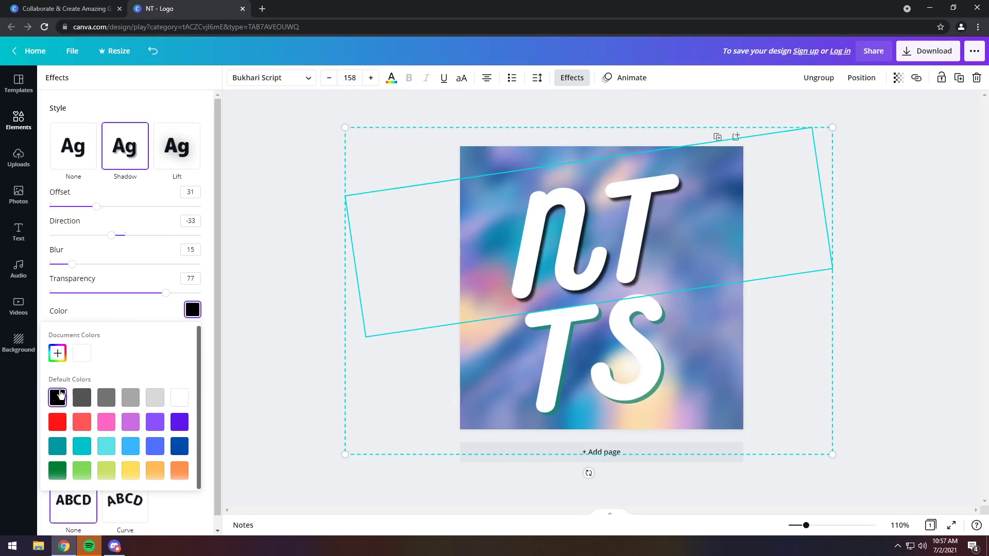
pyautogui.click(207, 323)
pyautogui.moveTo(167, 293); pyautogui.dragTo(138, 293)
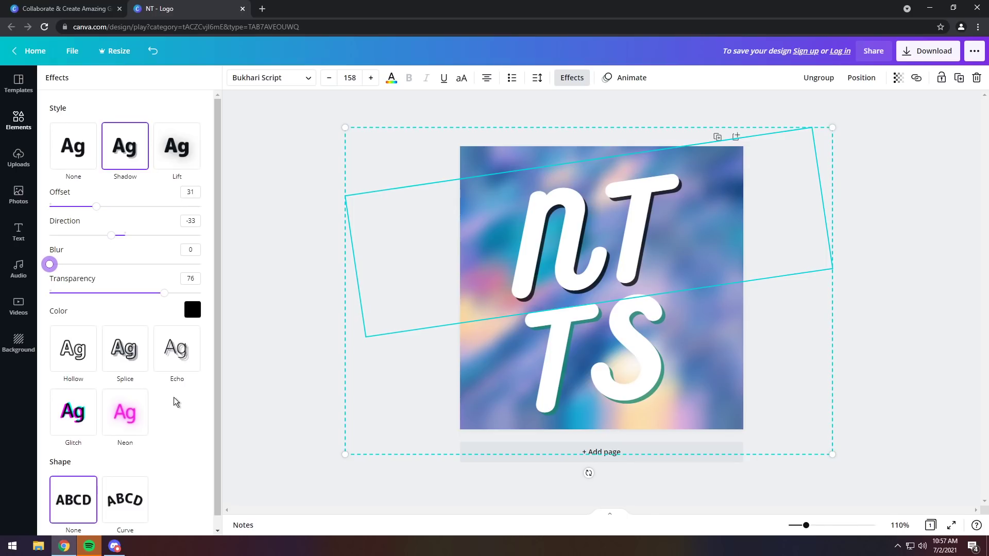
# - Try Hollow, Glitch, Neon and Curve effects on NT, then revert to the shadow
pyautogui.click(66, 352)
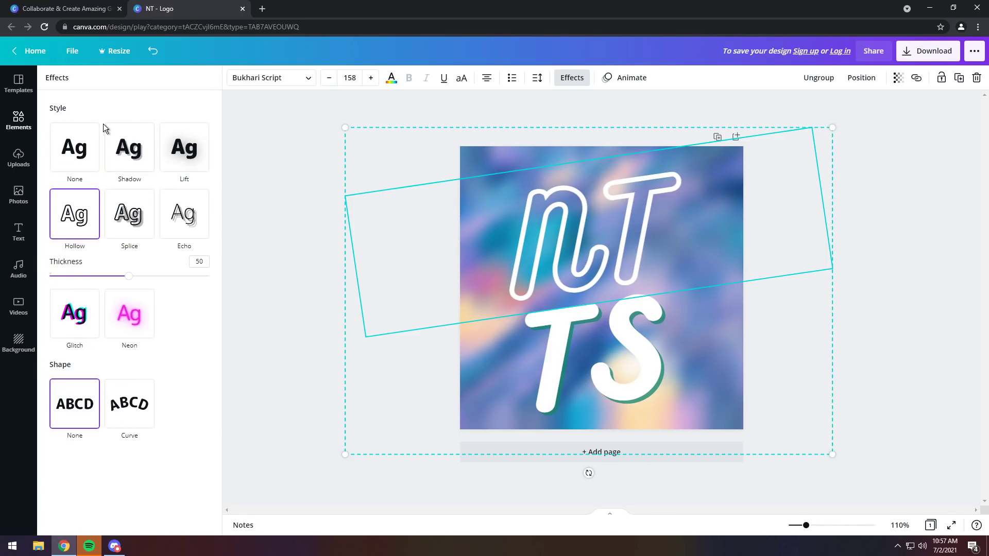
pyautogui.click(84, 316)
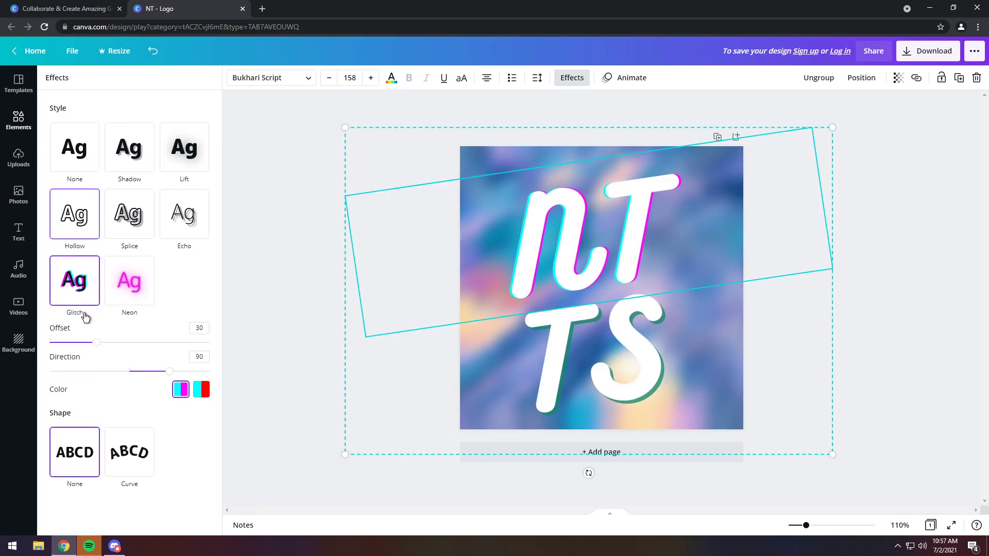
pyautogui.click(143, 314)
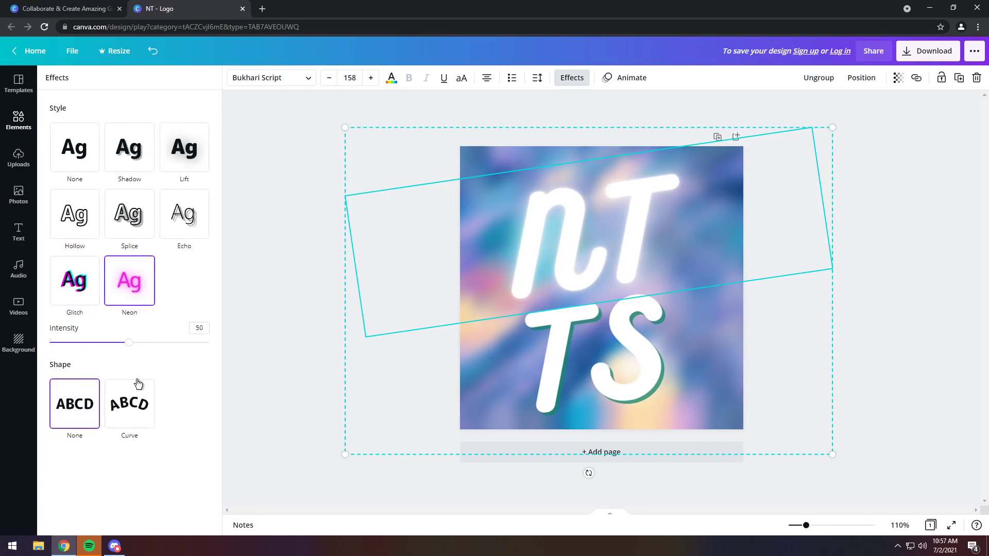
pyautogui.click(133, 407)
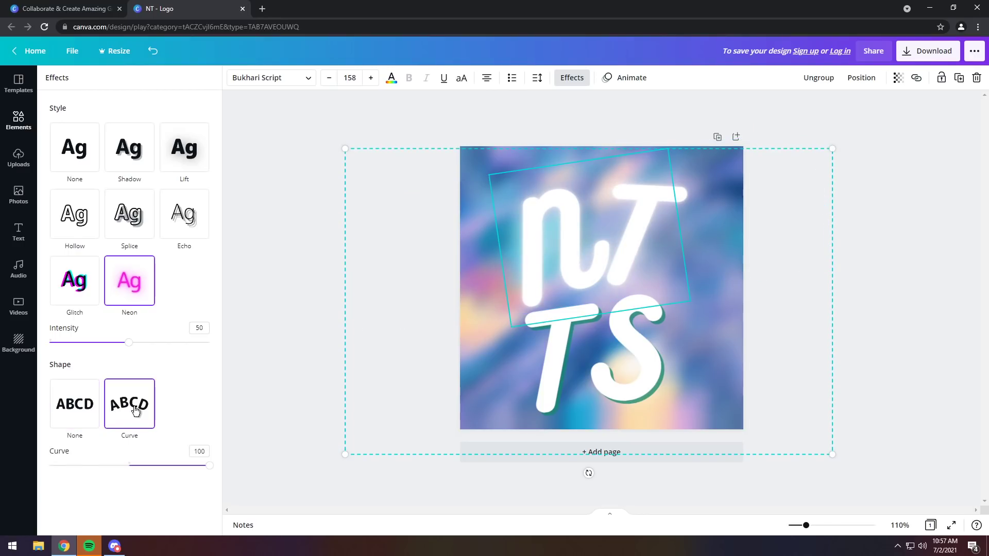
pyautogui.moveTo(209, 466); pyautogui.dragTo(129, 466)
pyautogui.hotkey('ctrl', 'z')
pyautogui.hotkey('ctrl', 'z')
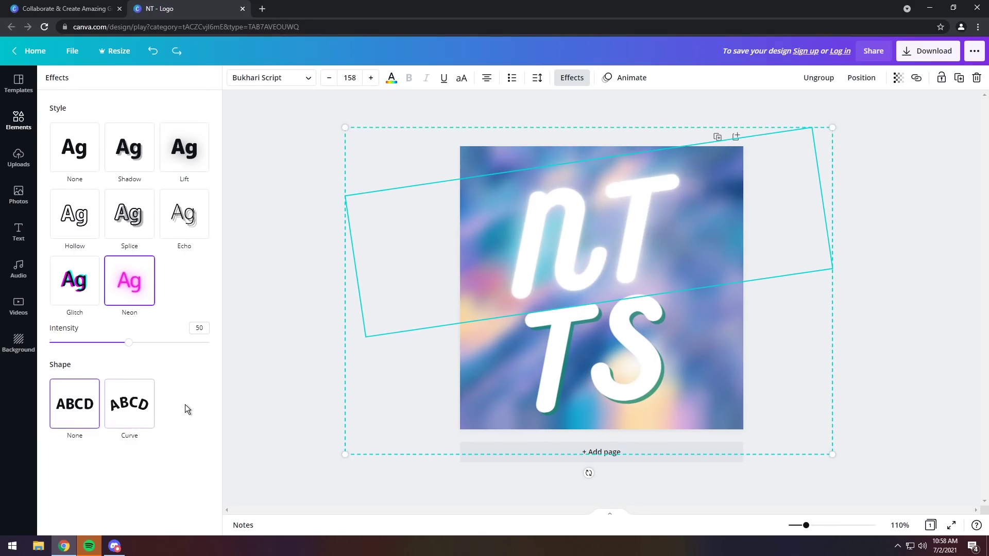
pyautogui.click(87, 213)
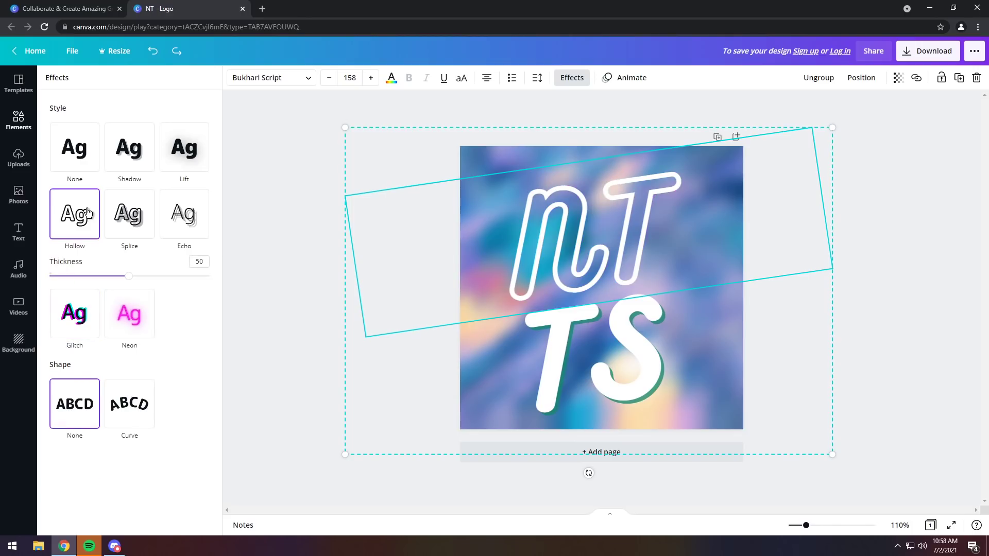
pyautogui.hotkey('ctrl', 'z')
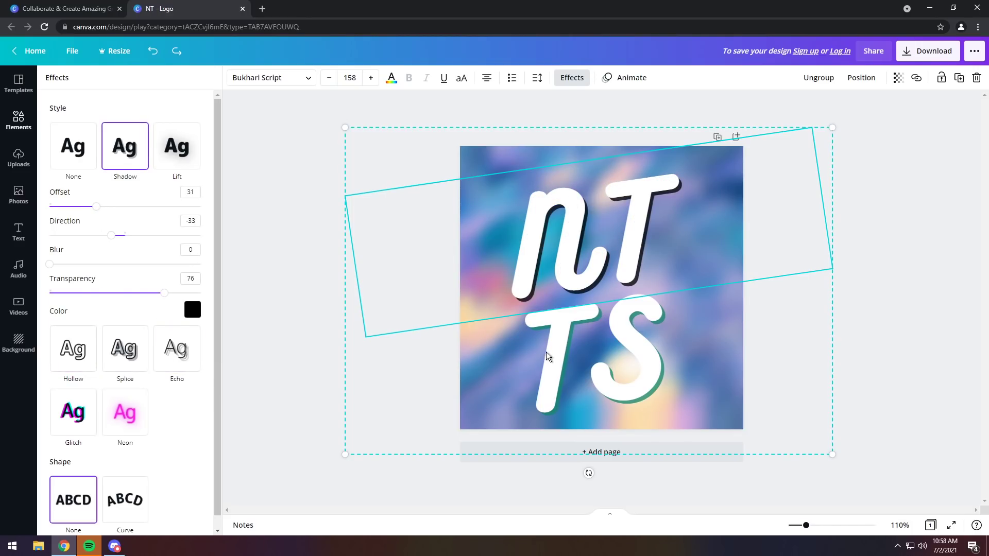
# - Make the TS text's shadow black as well
pyautogui.click(556, 341)
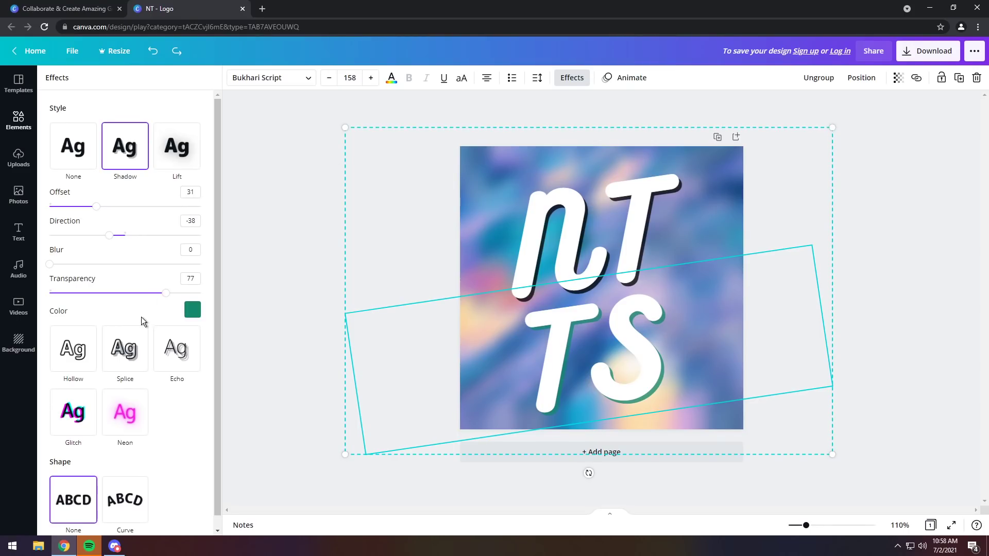
pyautogui.click(191, 310)
pyautogui.click(58, 397)
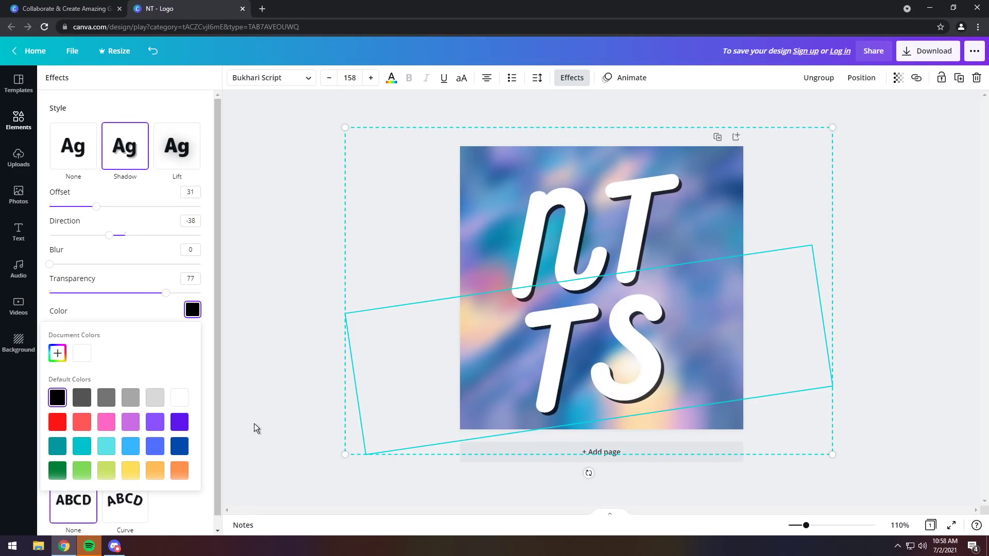
pyautogui.click(209, 360)
pyautogui.scroll(-1, 208, 361)
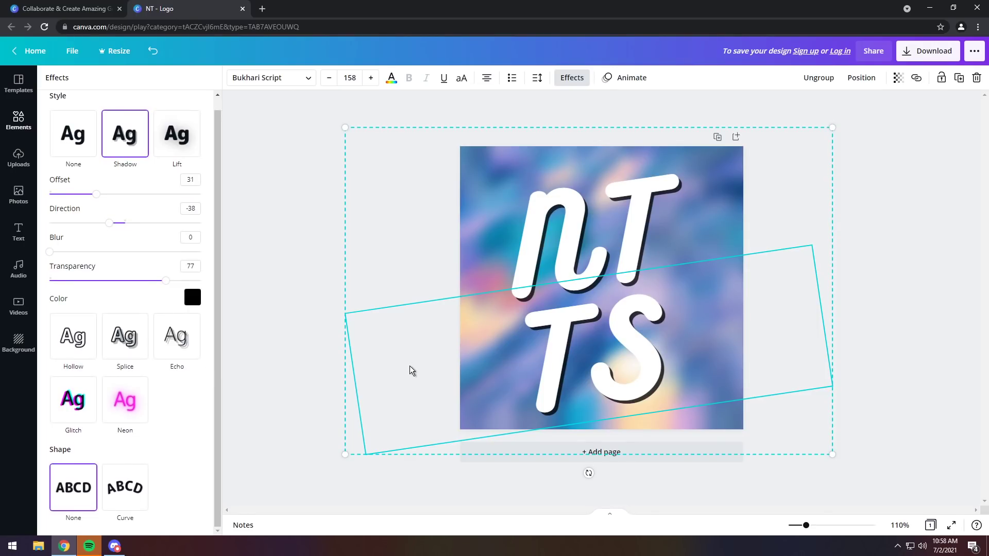
pyautogui.click(285, 294)
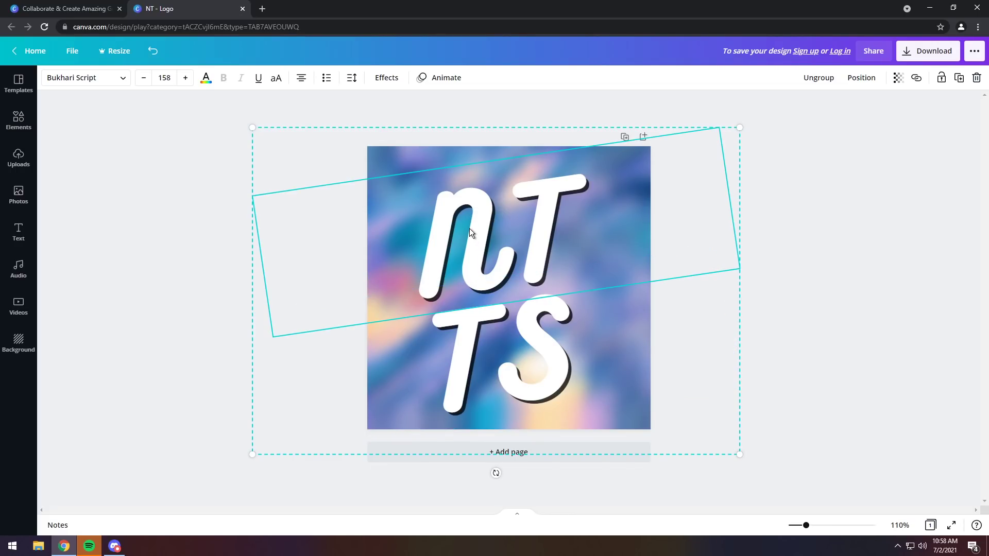
# - Apply the Tumble page animation and preview its 5.0s playback twice
pyautogui.click(426, 76)
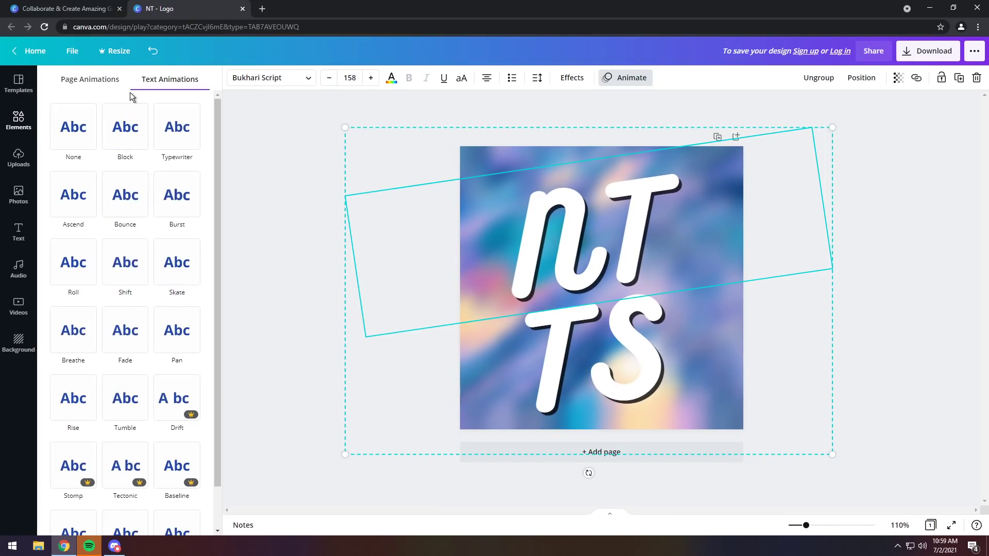
pyautogui.click(101, 89)
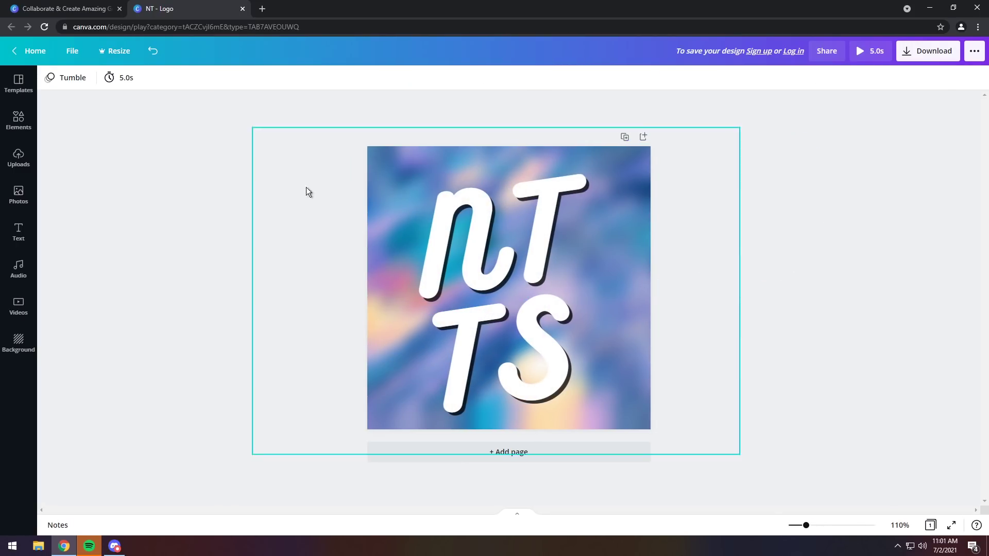
pyautogui.click(866, 51)
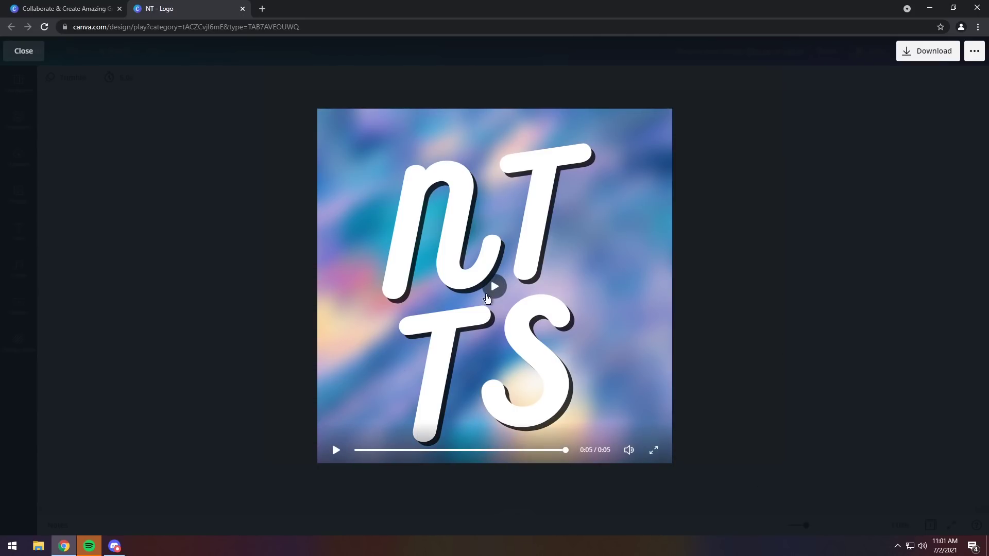
pyautogui.click(489, 297)
pyautogui.press('Escape')
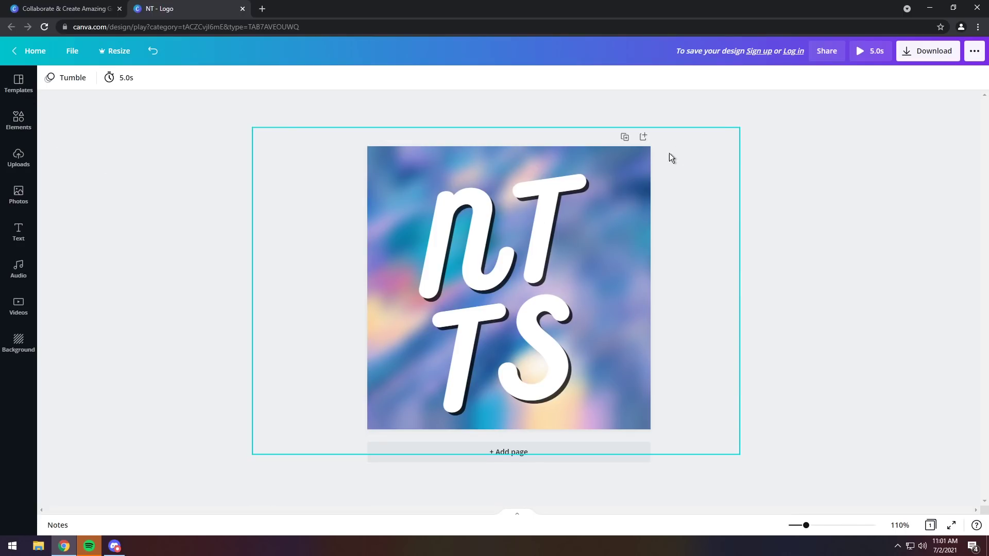
# - Apply the Cake Shop template and retype its lines as 'EAT MY ASS' and 'CAKE SHOP'
pyautogui.click(21, 83)
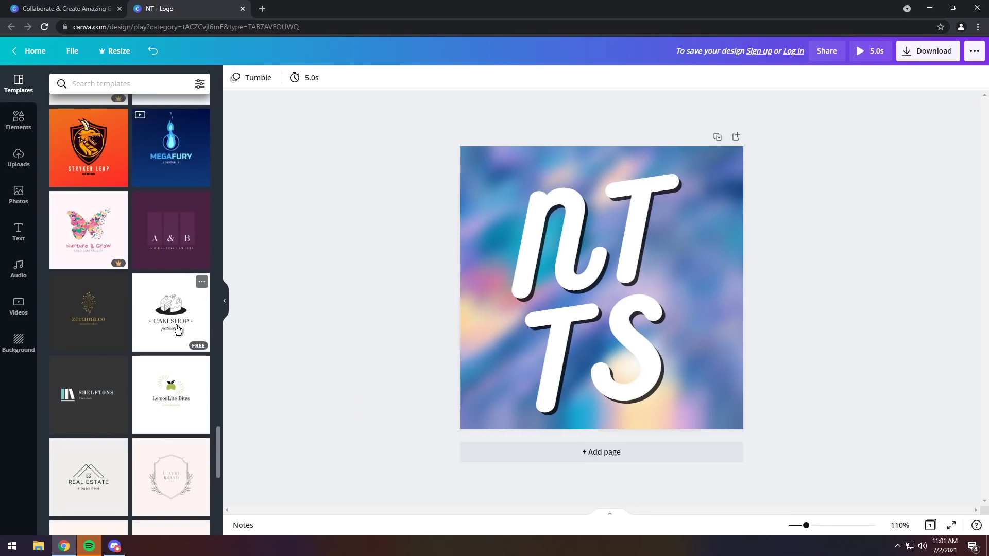
pyautogui.click(166, 313)
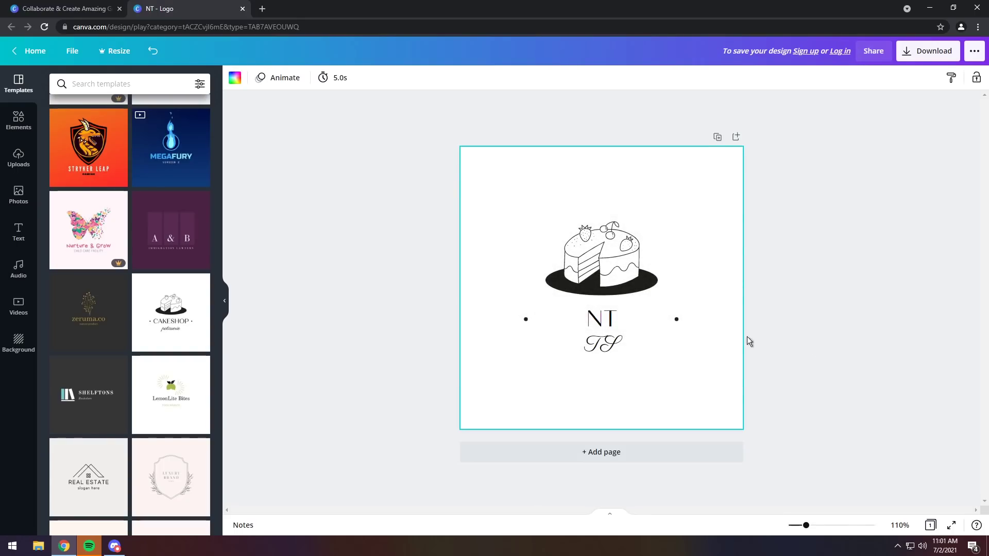
pyautogui.click(615, 322)
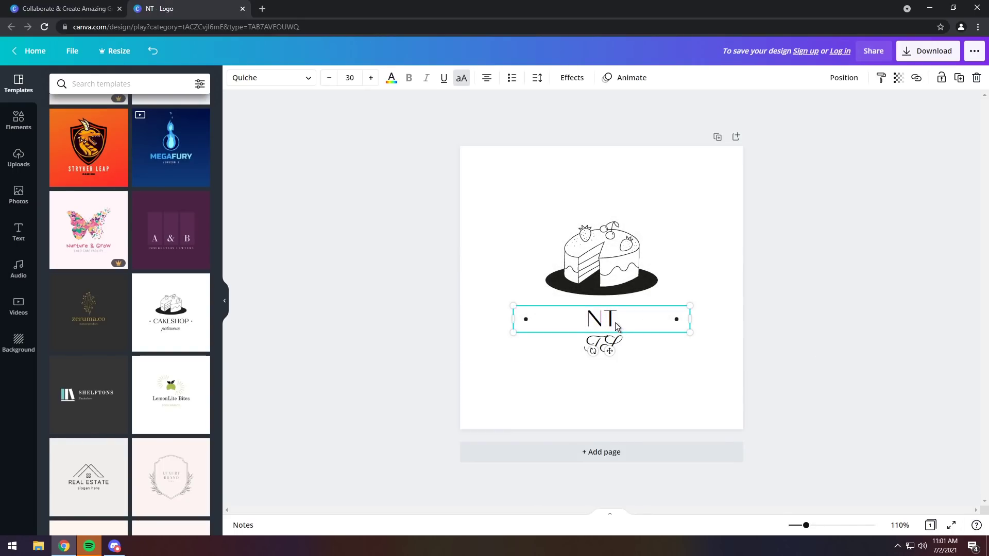
pyautogui.press('BackSpace')
pyautogui.press('BackSpace')
pyautogui.write('EAT MY ASS')
pyautogui.doubleClick(604, 344)
pyautogui.write('CAKE SHOP')
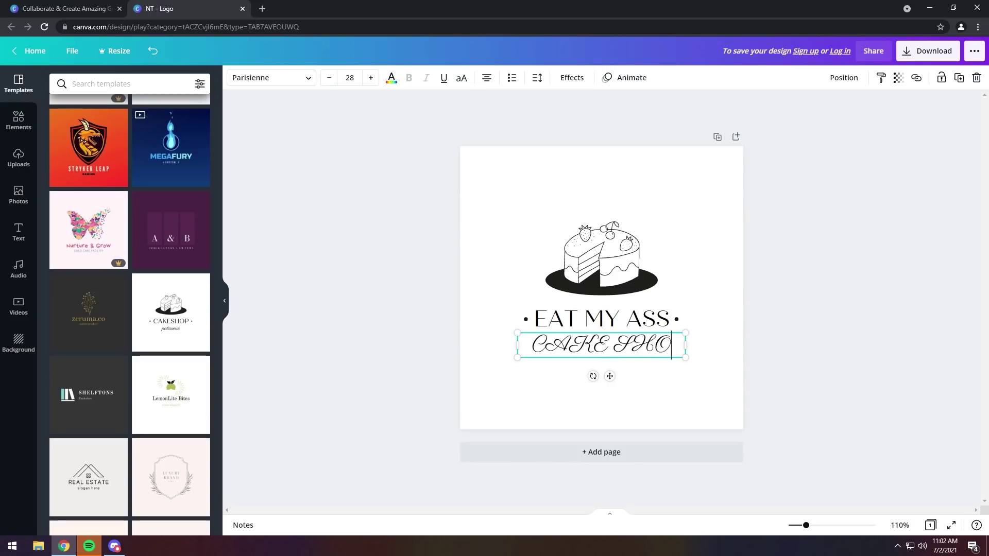
pyautogui.click(805, 349)
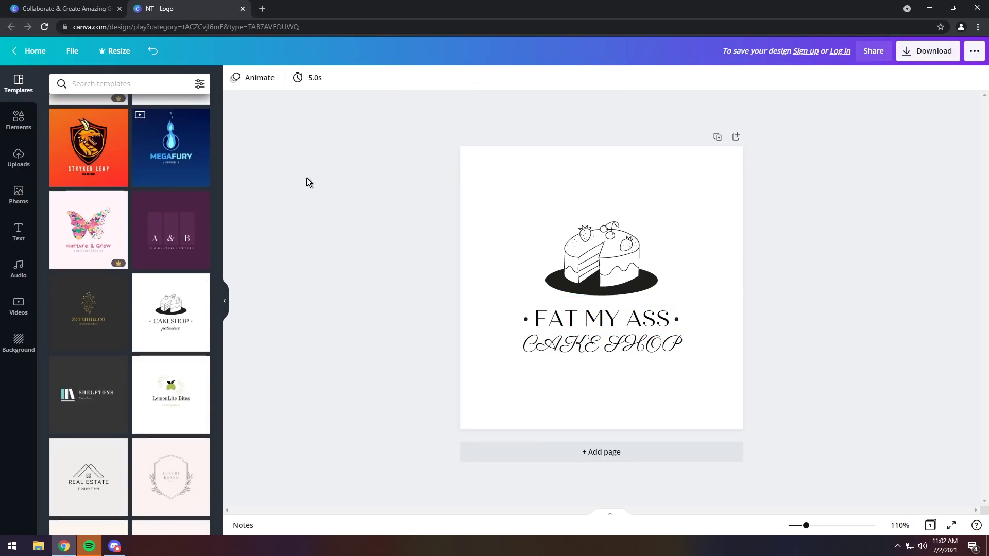
pyautogui.click(22, 124)
# - Add a page-filling grey circle behind the cake logo, then undo it away
pyautogui.click(80, 203)
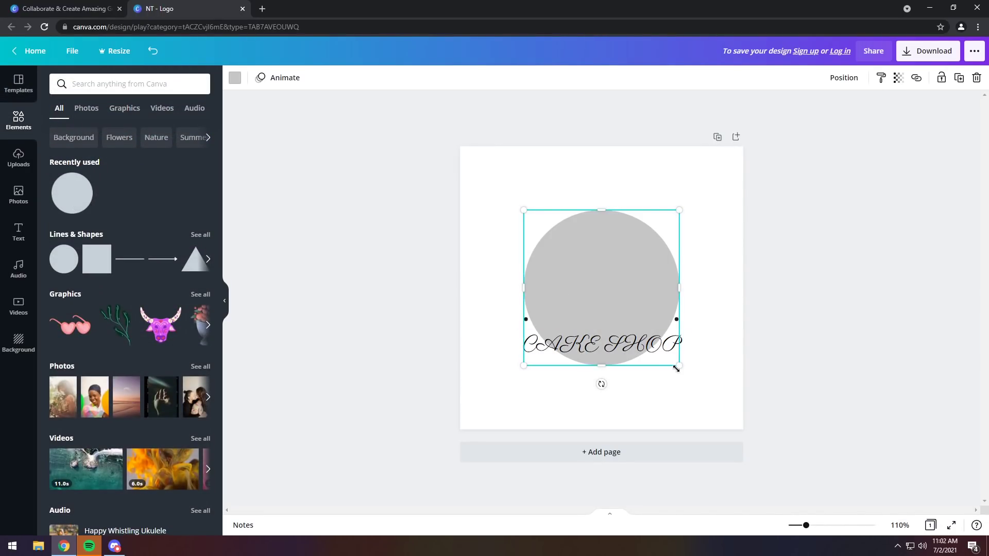
pyautogui.moveTo(680, 365); pyautogui.dragTo(752, 429)
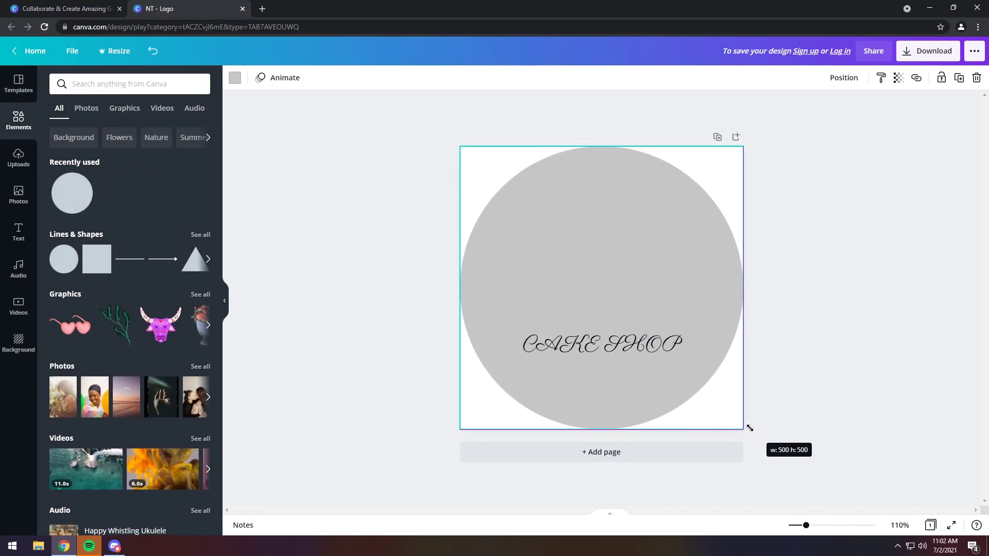
pyautogui.click(843, 78)
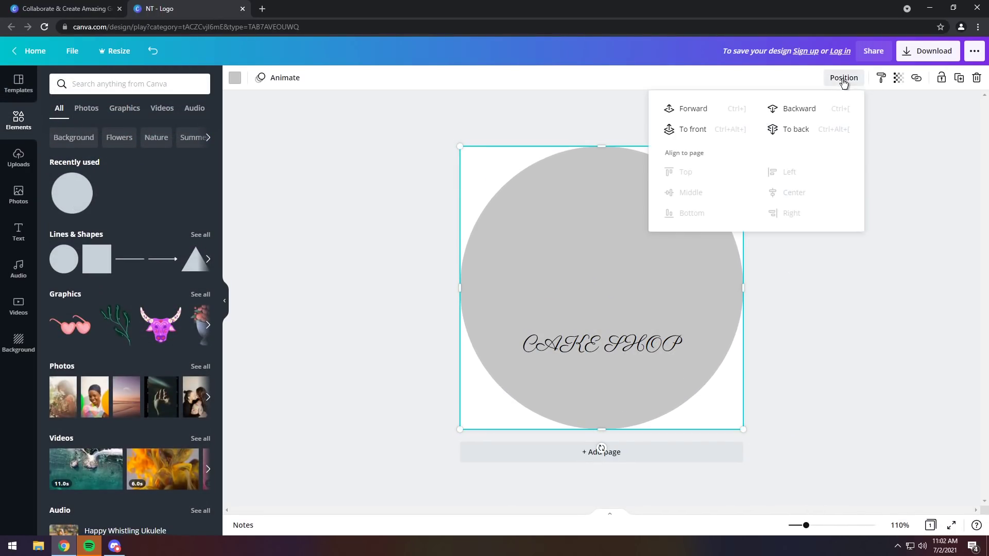
pyautogui.click(819, 111)
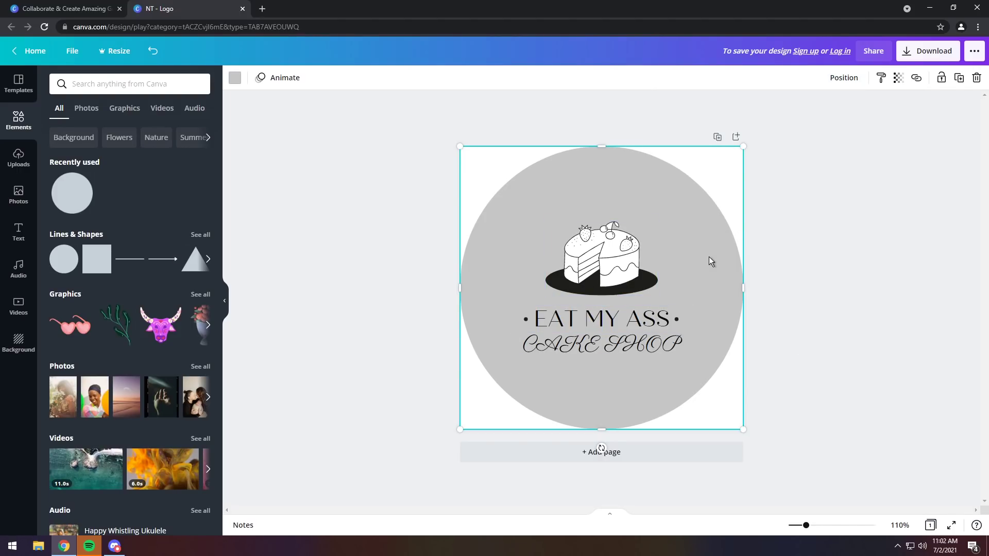
pyautogui.hotkey('ctrl', 'z')
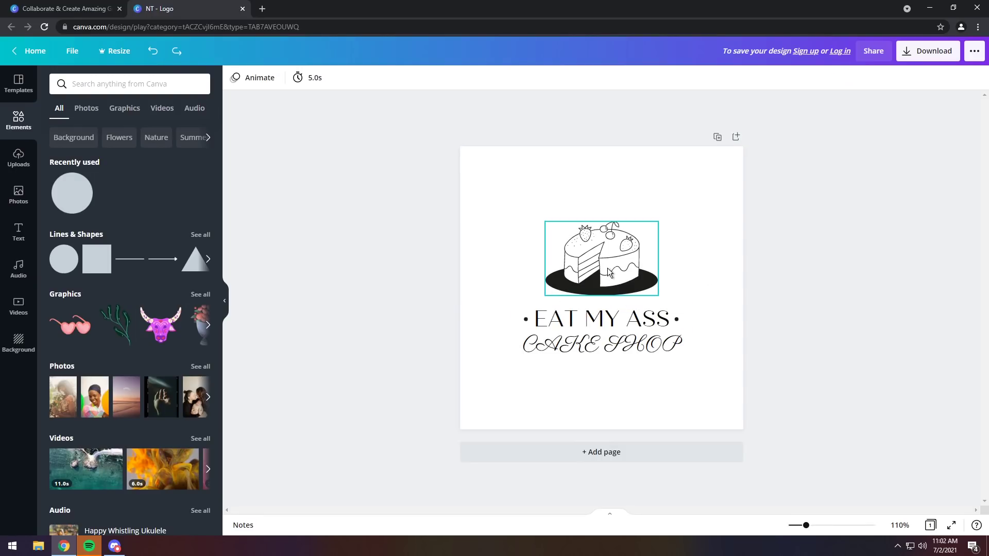
# - Enlarge the cake graphic and both text lines together to about 410 × 317
pyautogui.click(608, 268)
pyautogui.hotkey('ctrl', 'a')
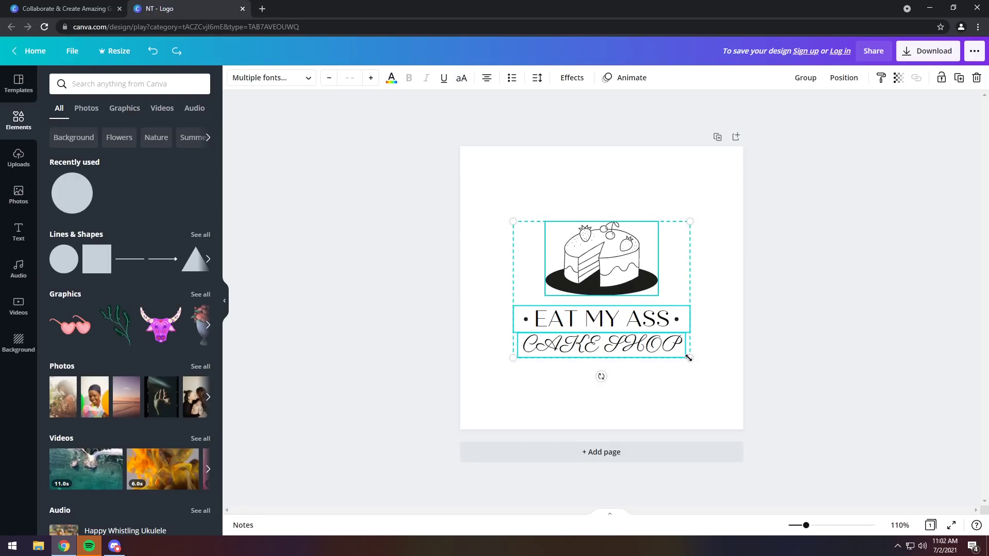
pyautogui.moveTo(691, 360); pyautogui.dragTo(729, 389)
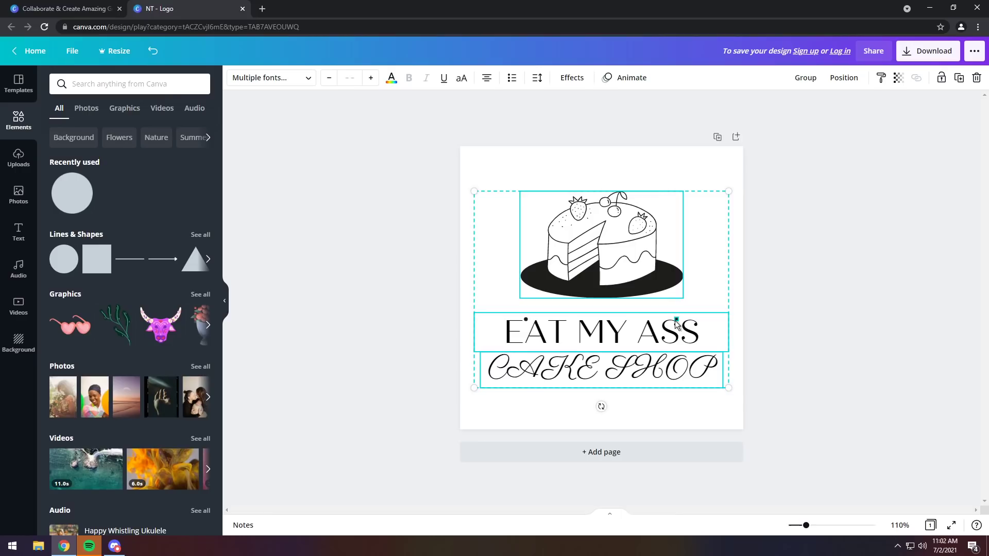
pyautogui.hotkey('ctrl', 'z')
pyautogui.click(775, 387)
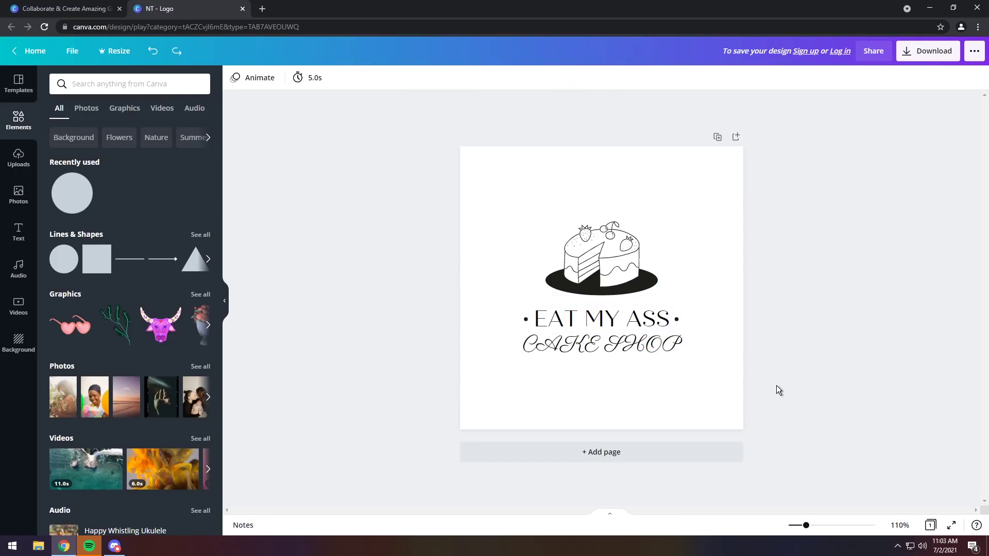
pyautogui.moveTo(879, 418); pyautogui.dragTo(486, 228)
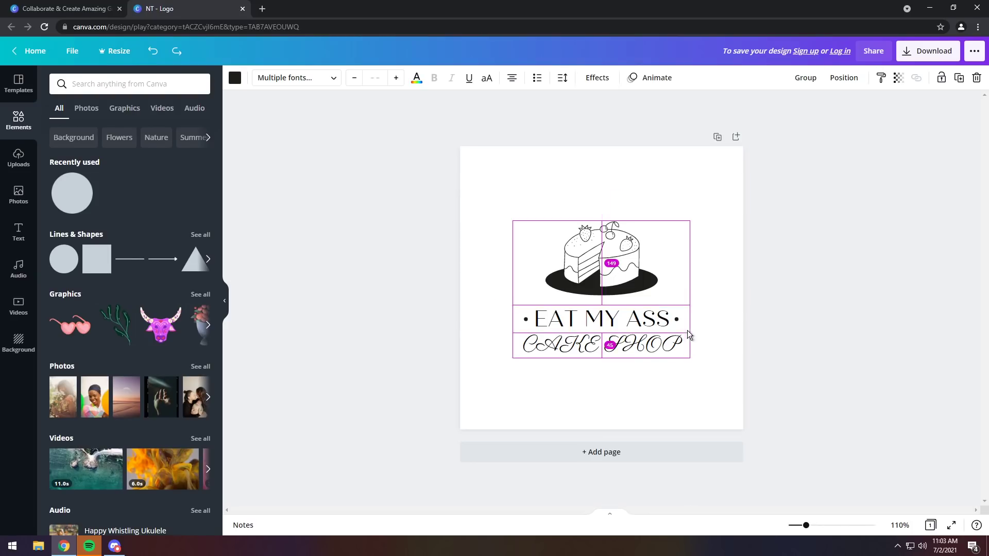
pyautogui.moveTo(692, 359); pyautogui.dragTo(728, 391)
pyautogui.click(856, 360)
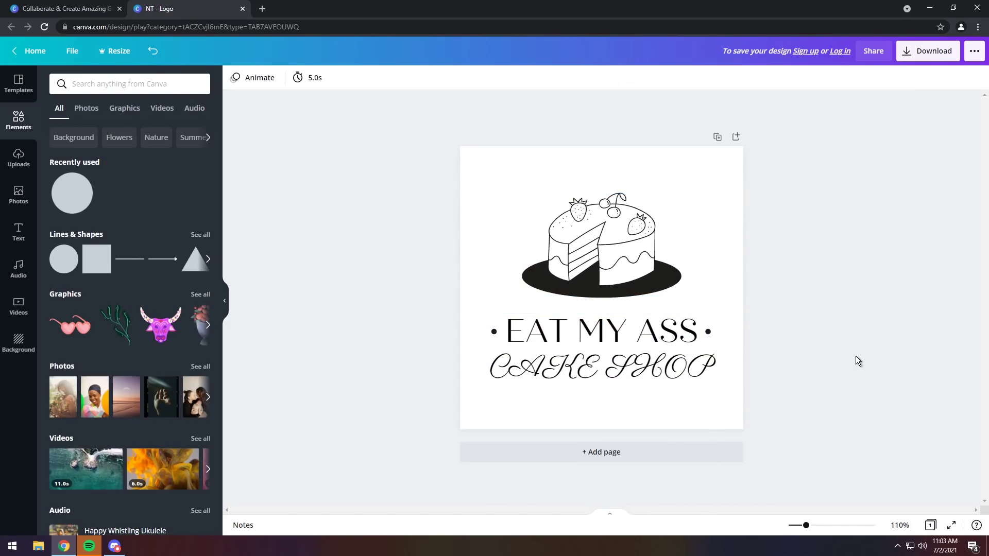
pyautogui.moveTo(919, 455); pyautogui.dragTo(356, 191)
pyautogui.click(342, 175)
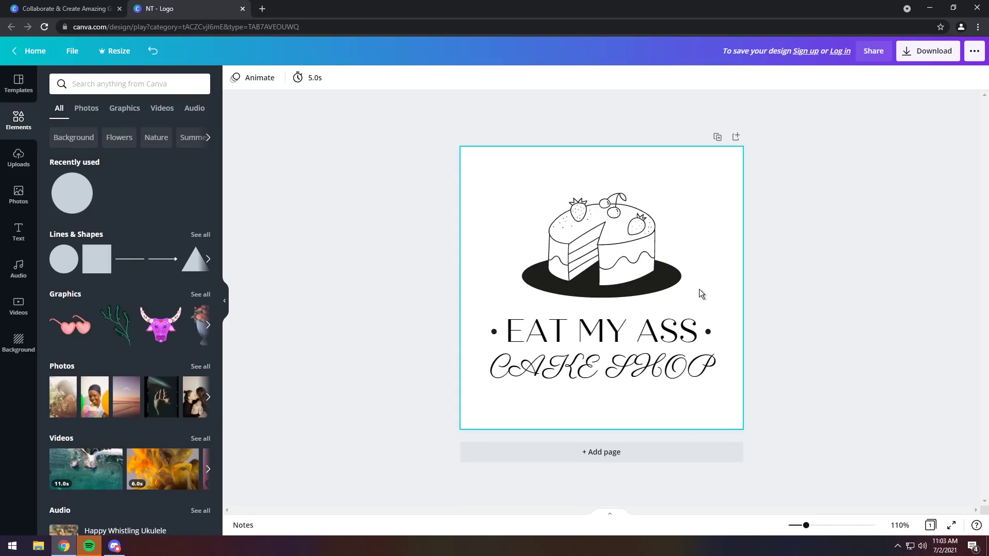
# - Download the cake-shop logo in PNG format as NT.png
pyautogui.click(915, 55)
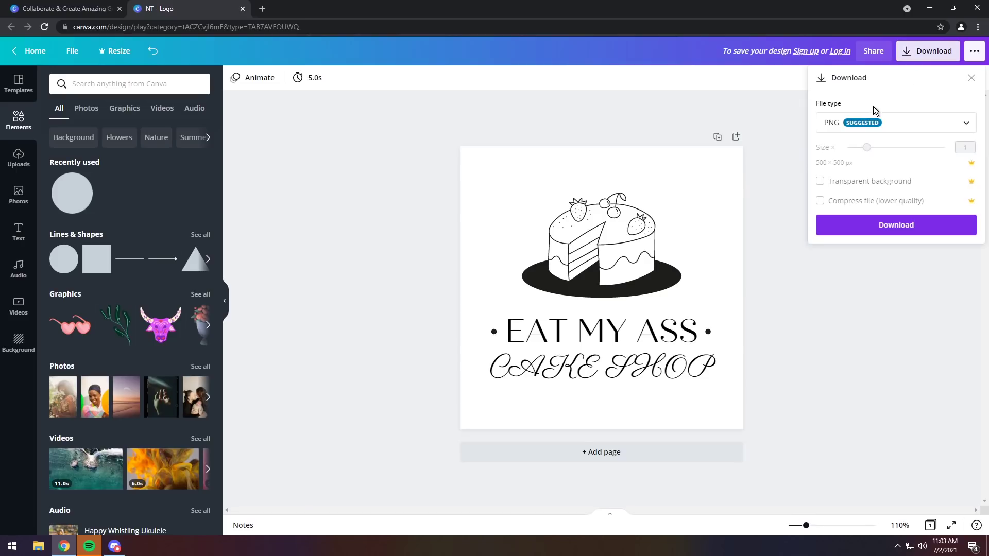
pyautogui.click(893, 122)
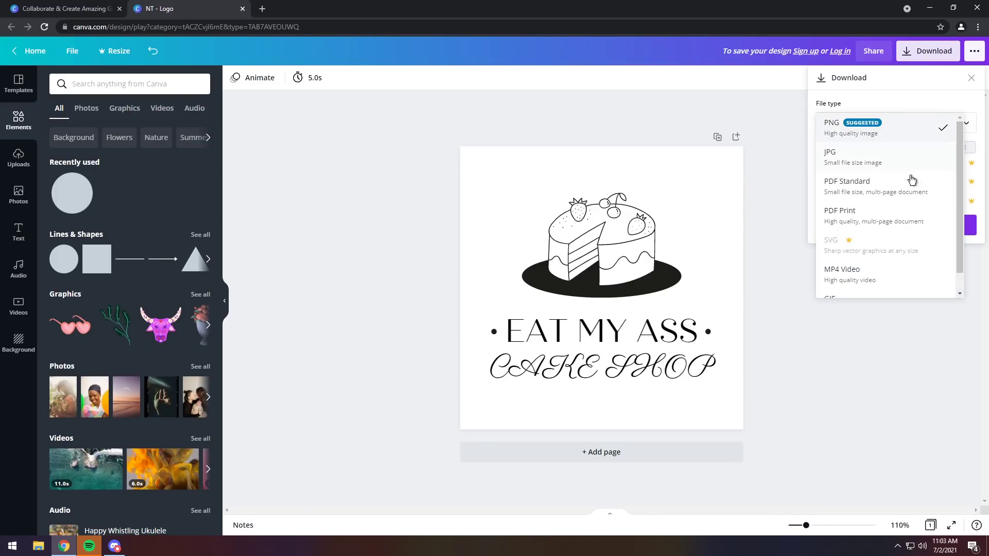
pyautogui.scroll(-1, 845, 279)
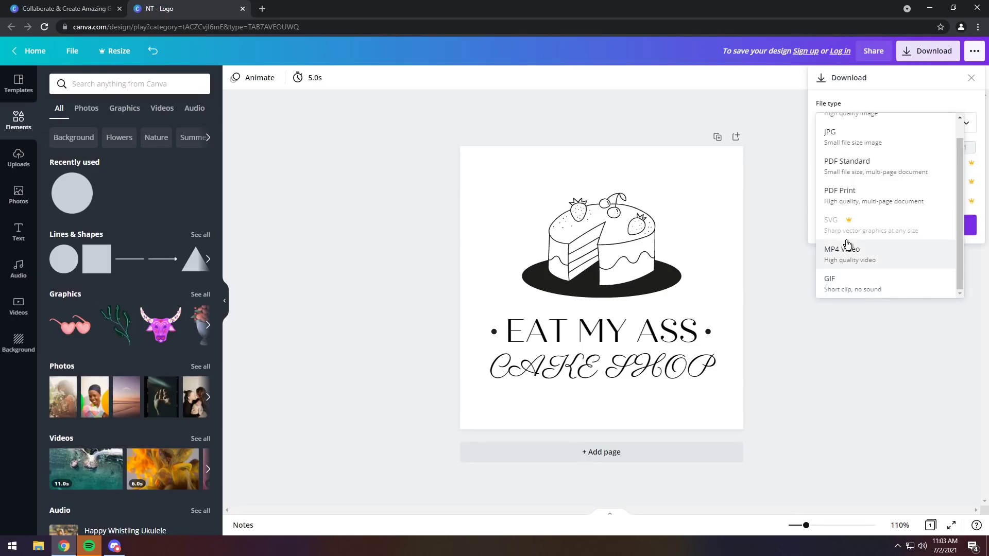
pyautogui.scroll(1, 850, 247)
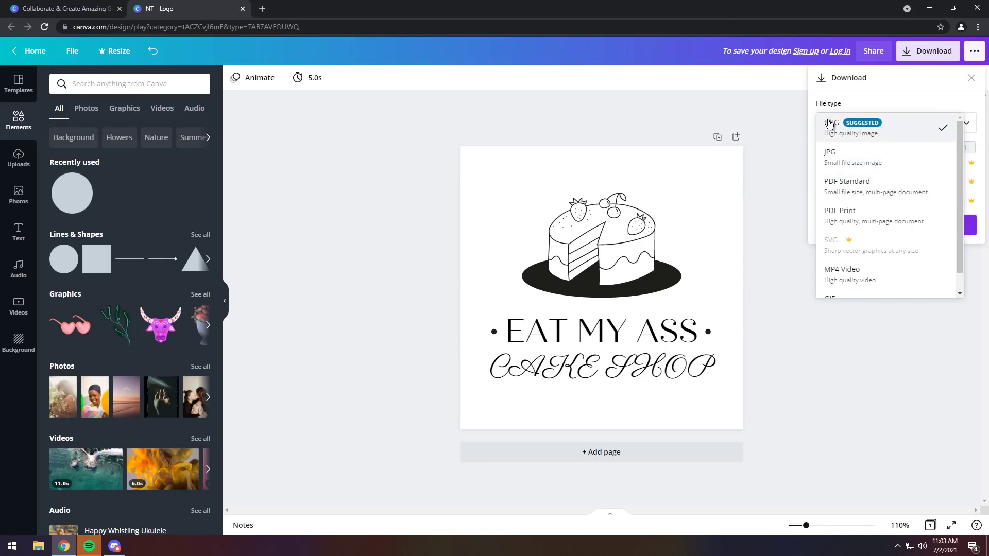
pyautogui.scroll(-1, 827, 136)
pyautogui.scroll(1, 820, 168)
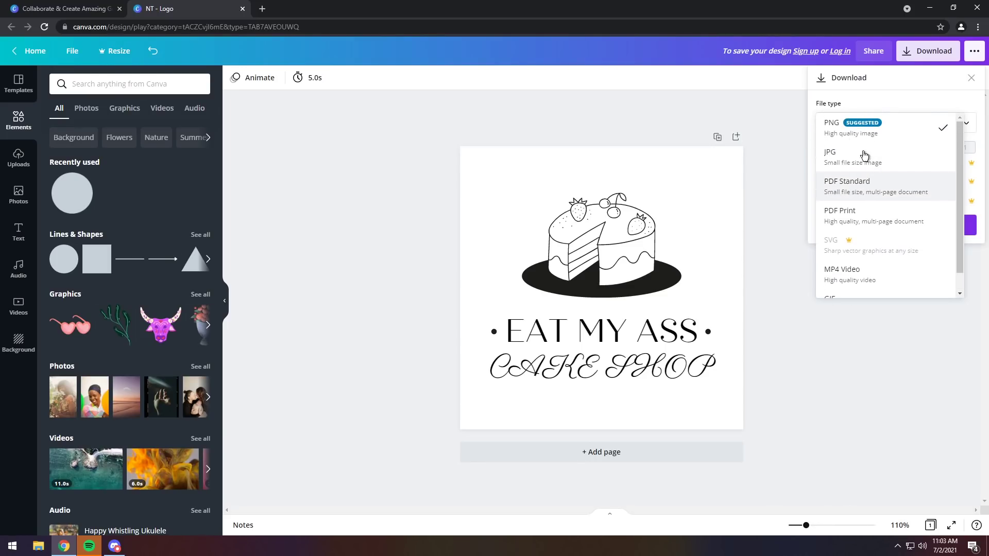
pyautogui.click(892, 134)
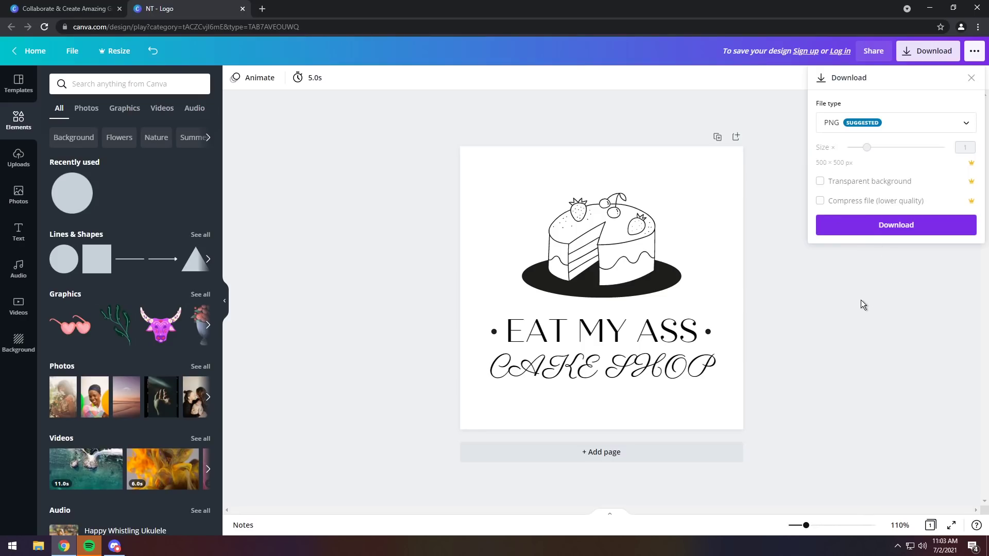
pyautogui.click(861, 225)
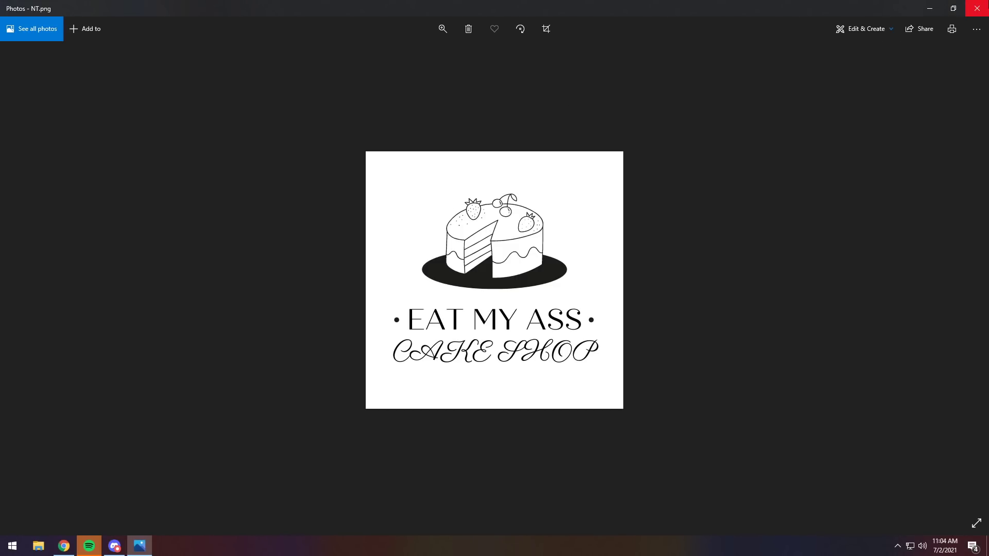
# - Close the photo viewer and download notice, and undo back to the NTTS gradient design
pyautogui.click(929, 8)
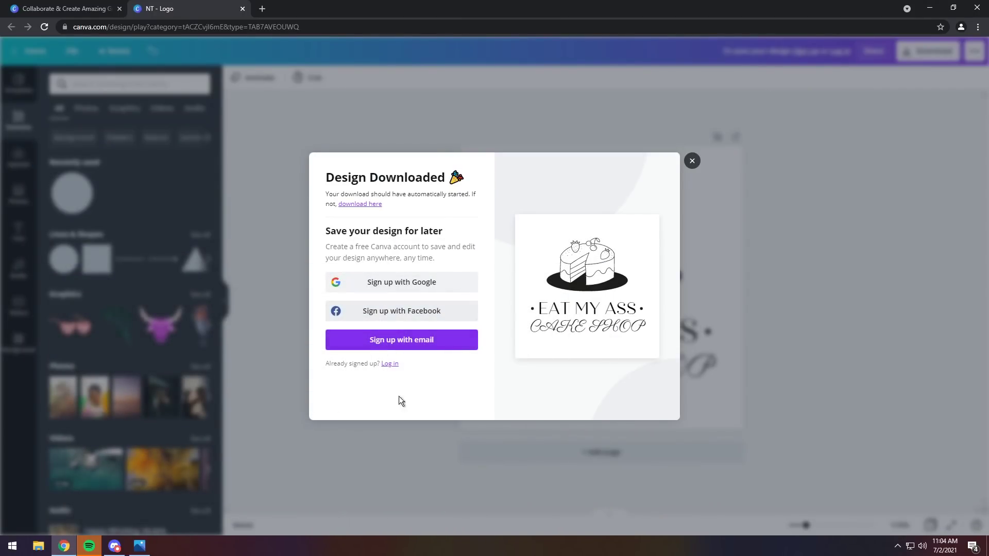
pyautogui.click(691, 159)
pyautogui.hotkey('ctrl', 'z')
pyautogui.hotkey('ctrl', 'z')
pyautogui.hotkey('ctrl', 'z')
pyautogui.hotkey('ctrl', 'z')
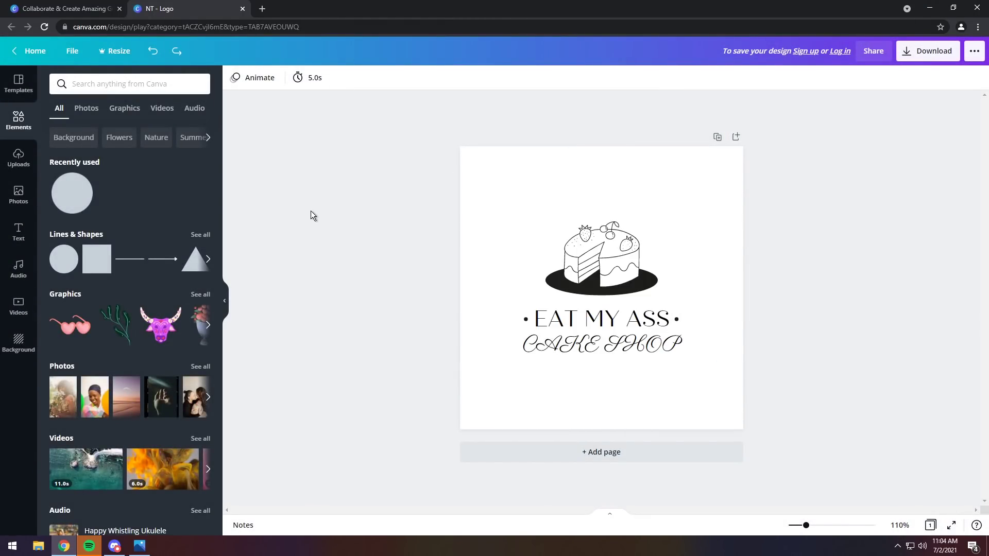
pyautogui.hotkey('ctrl', 'z')
pyautogui.hotkey('ctrl', 'z')
pyautogui.hotkey('ctrl', 'z')
pyautogui.hotkey('ctrl', 'z')
pyautogui.hotkey('ctrl', 'z')
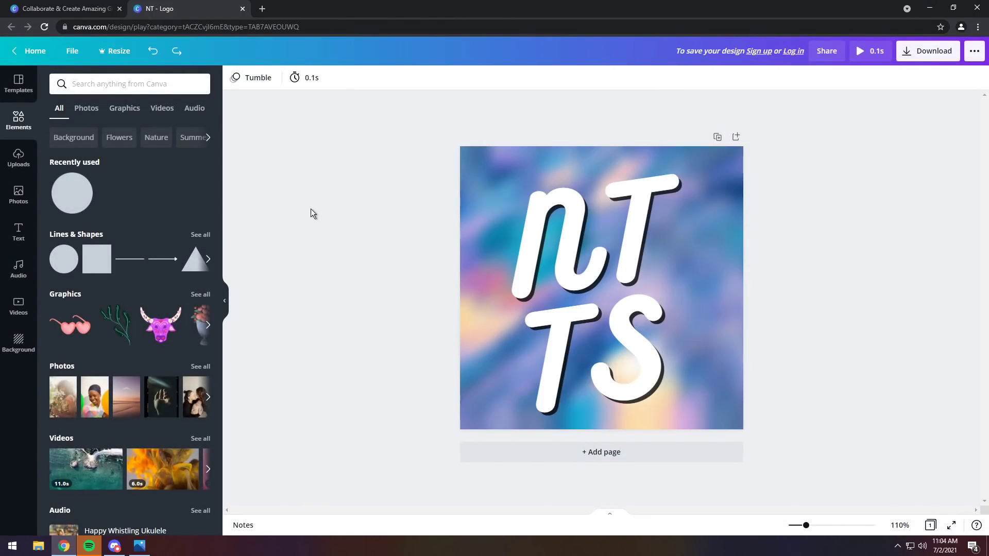
pyautogui.click(936, 49)
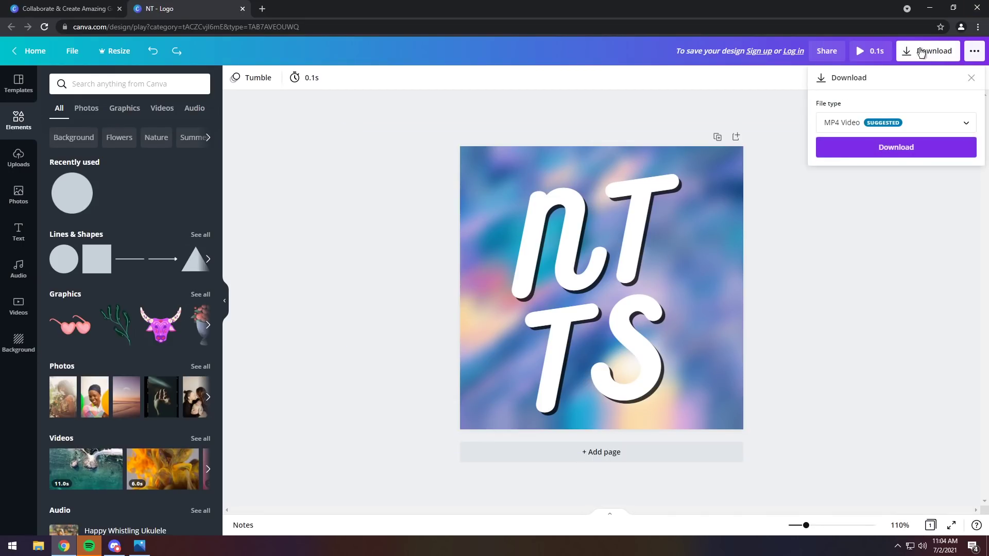
pyautogui.click(935, 50)
pyautogui.click(869, 51)
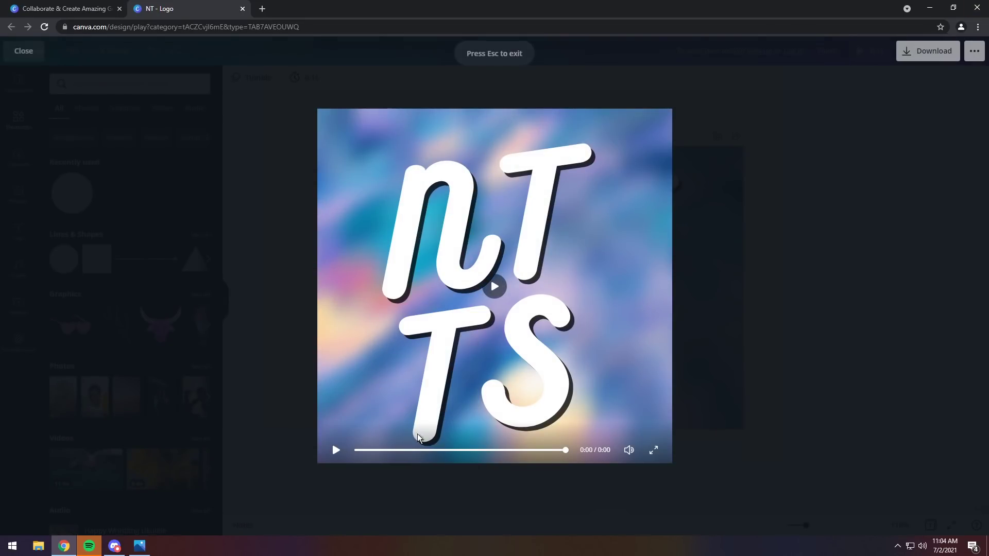
pyautogui.press('Escape')
# - Set the page duration to 5.0s and preview the animation
pyautogui.click(302, 82)
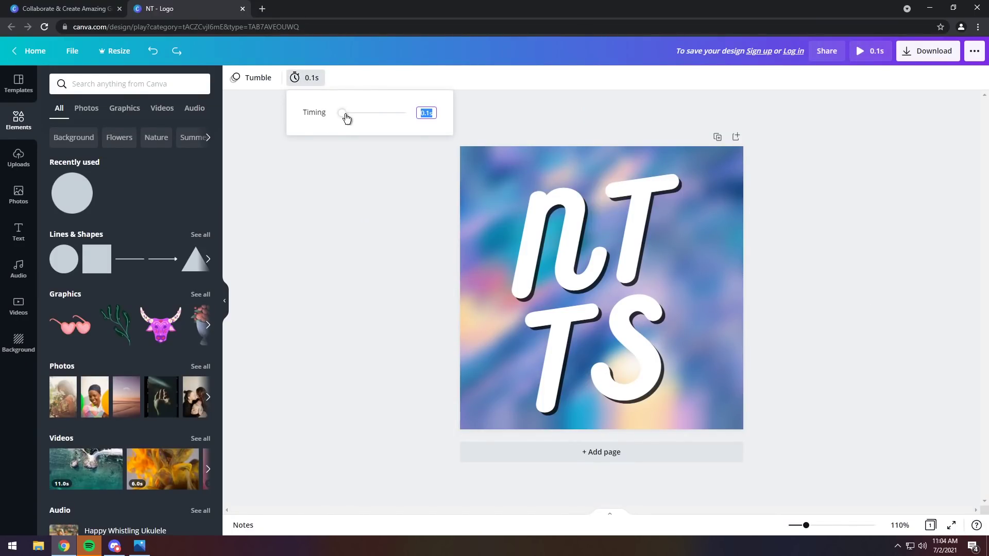
pyautogui.press('Return')
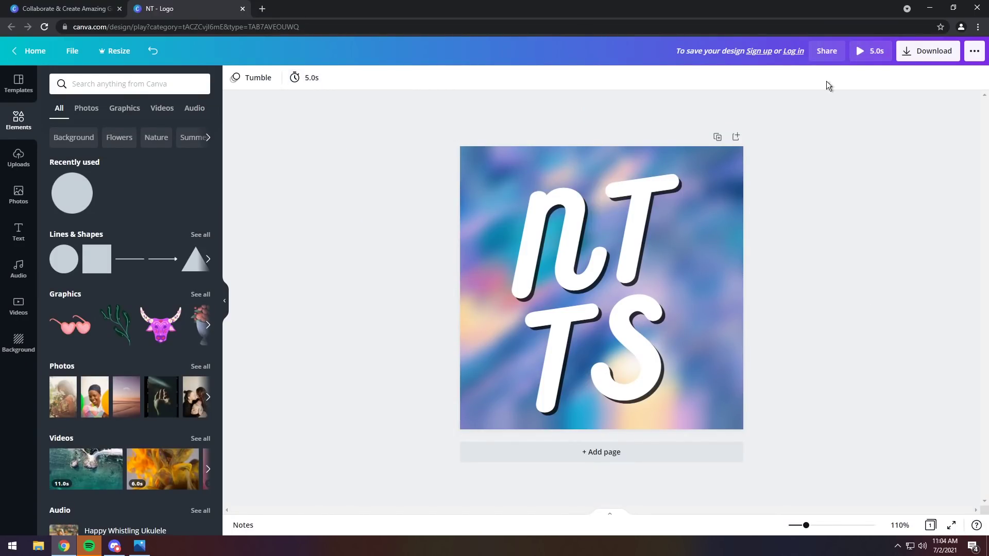
pyautogui.click(869, 50)
pyautogui.press('Escape')
# - Download the animated design as a GIF, NT.gif, and open it
pyautogui.click(925, 52)
pyautogui.click(868, 133)
pyautogui.scroll(-1, 855, 197)
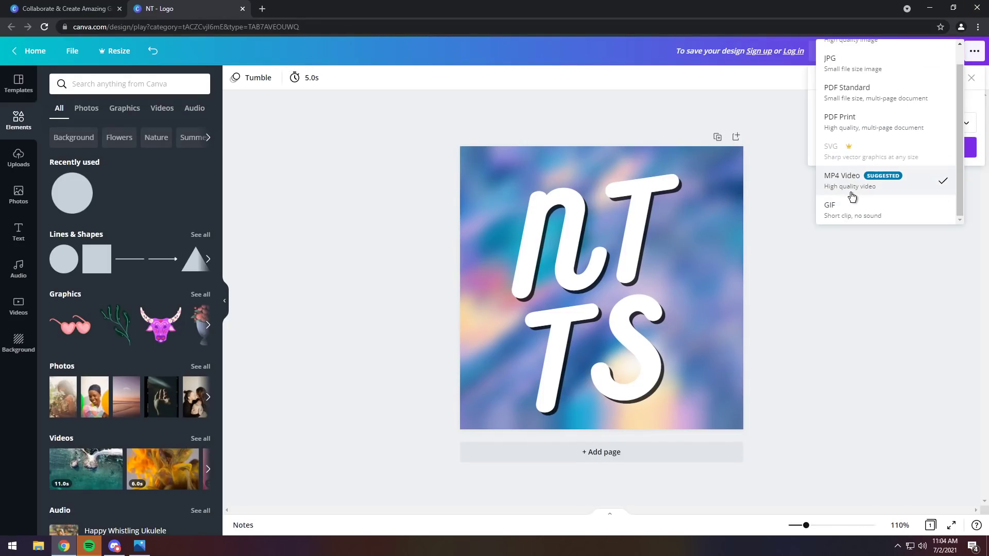
pyautogui.click(871, 201)
pyautogui.click(872, 149)
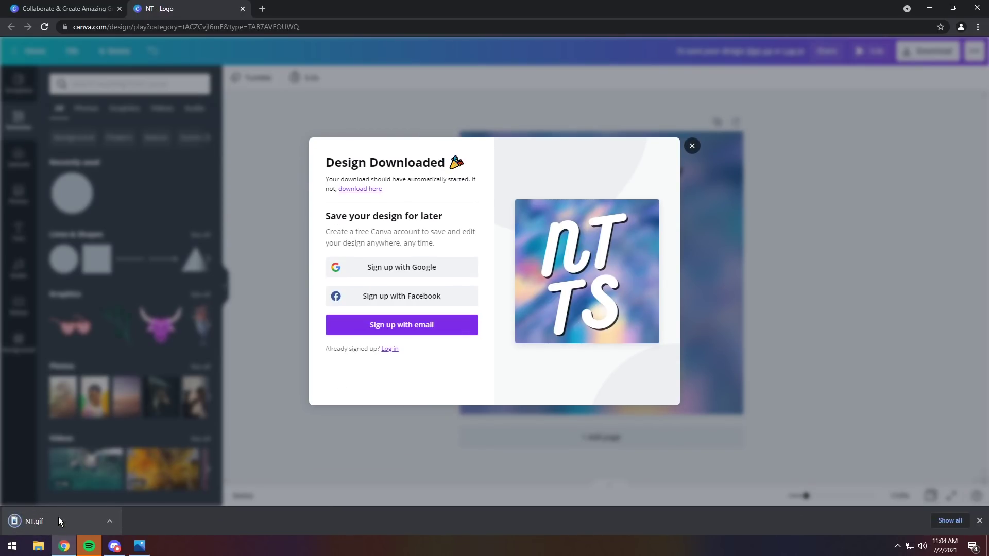
pyautogui.click(57, 519)
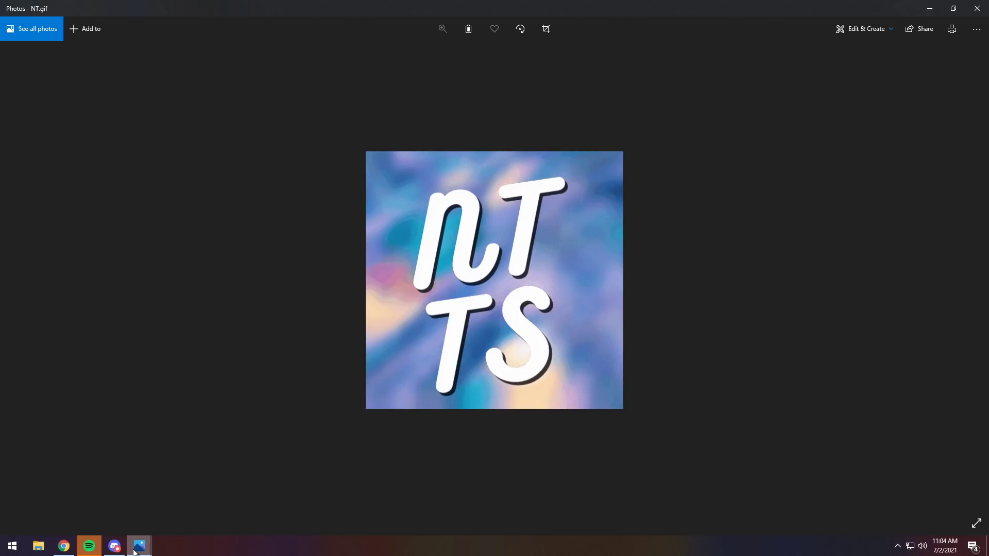
# - Snap the NT.gif viewer to the right half and NT.png to the left
pyautogui.moveTo(135, 551)
pyautogui.moveTo(316, 4); pyautogui.dragTo(987, 206)
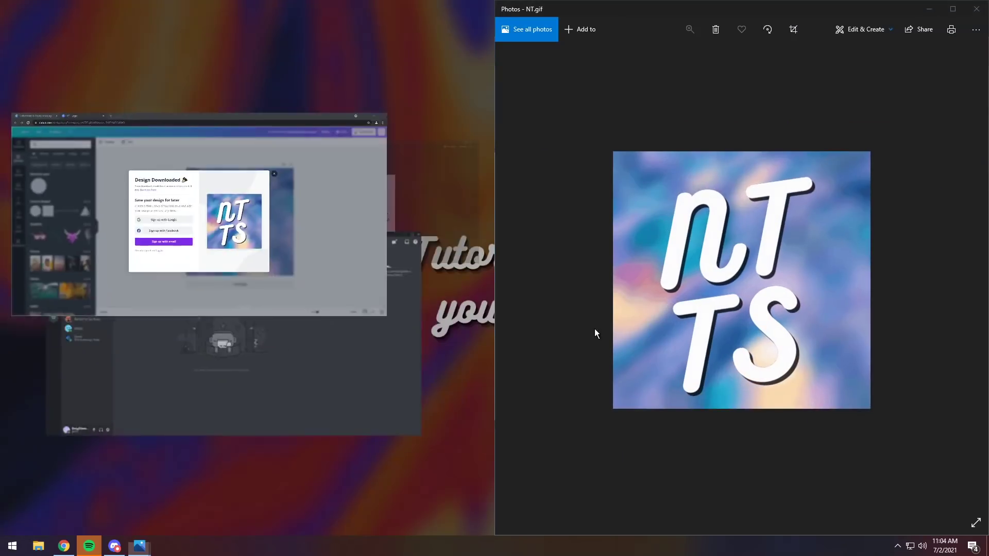
pyautogui.click(394, 190)
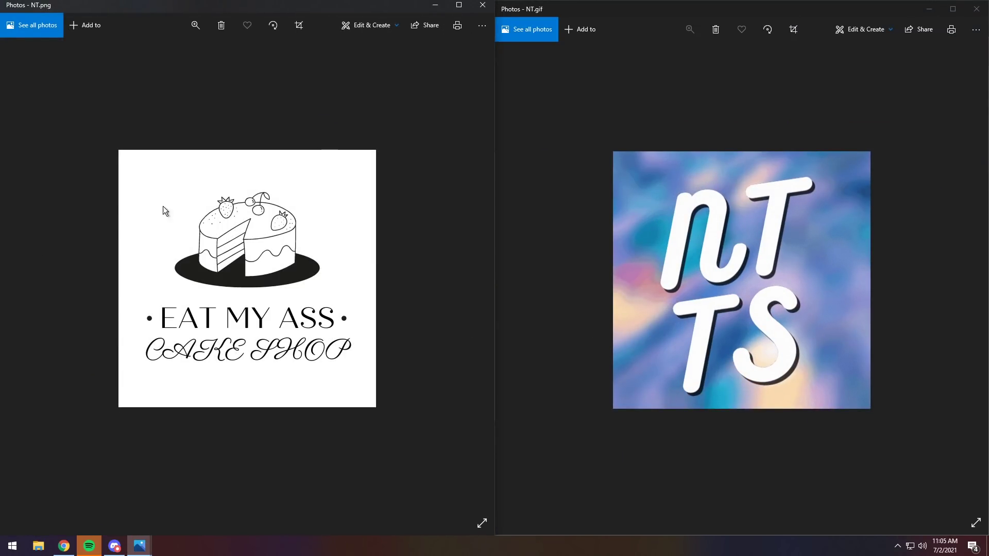